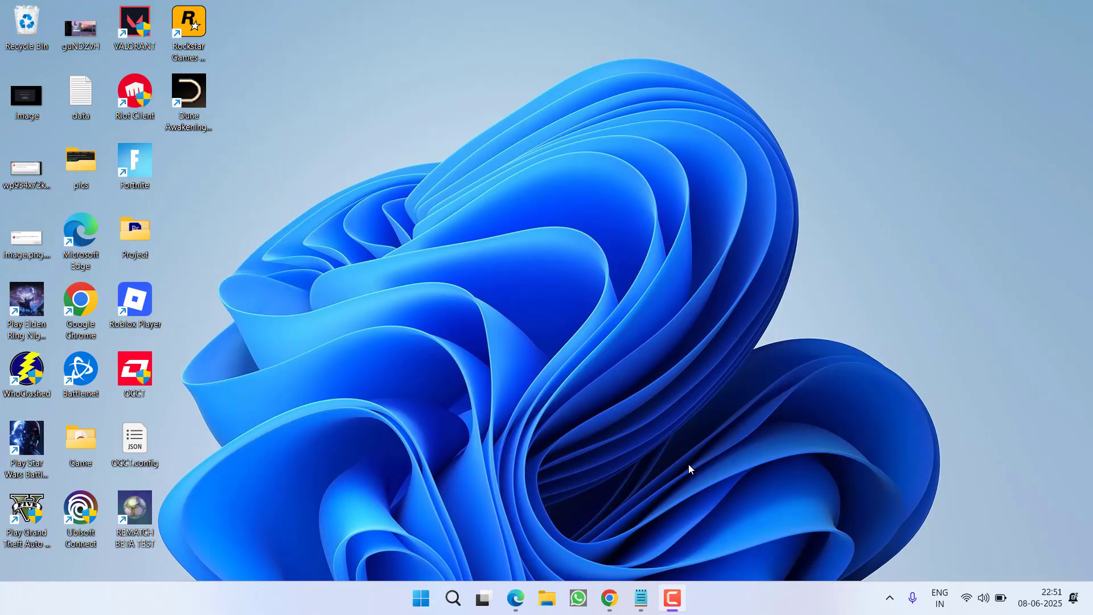
Look over the controller remapping and Valorant Stats pages in Chrome.
left_click(609, 598)
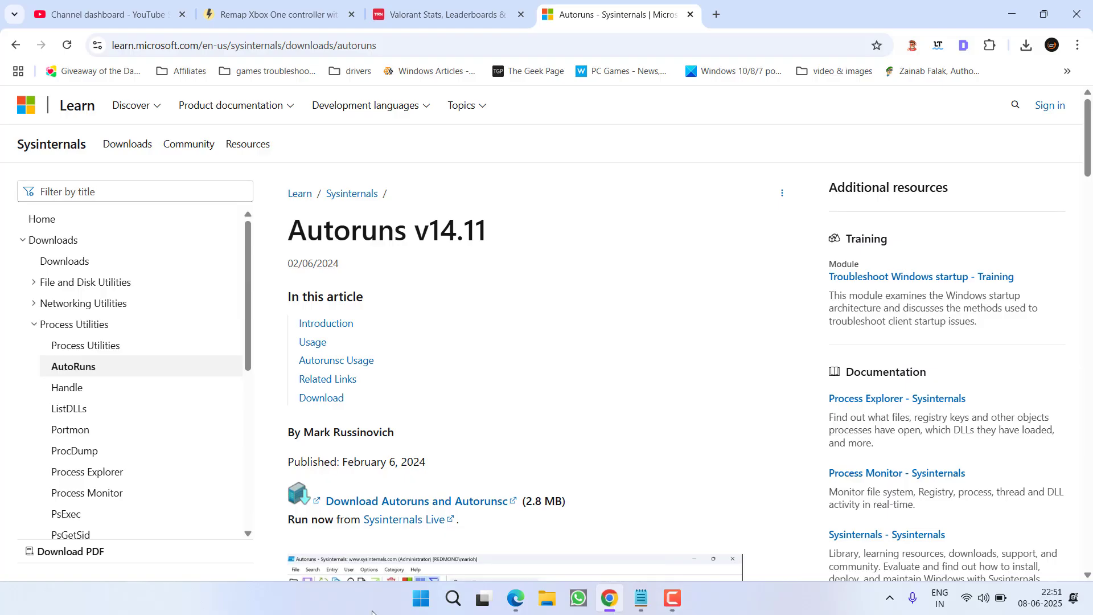
left_click(273, 15)
scroll(412, 305, "down", 15)
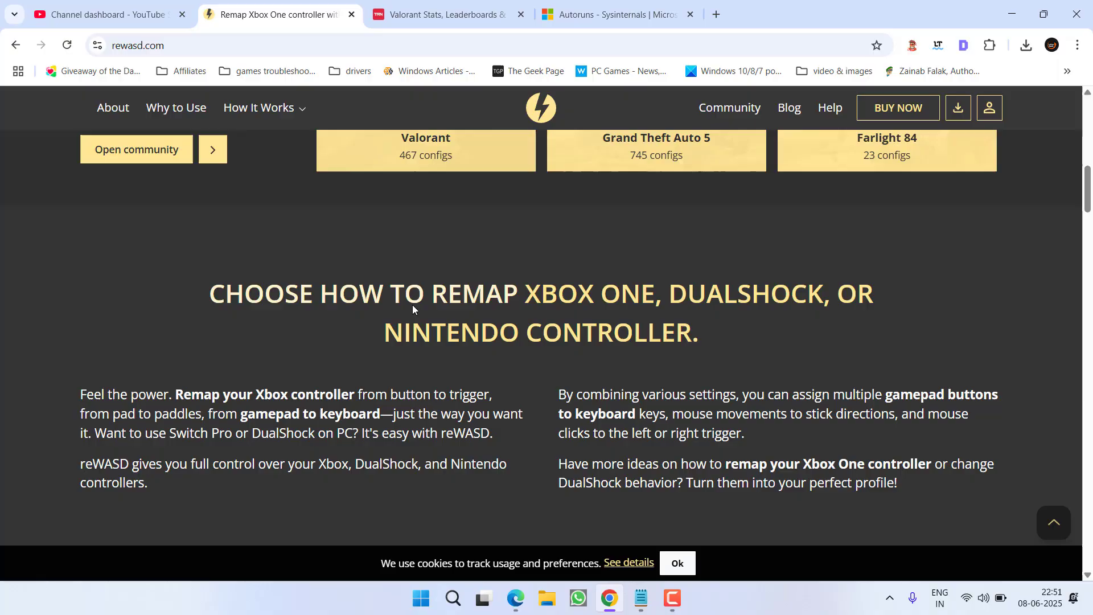
scroll(413, 305, "down", 15)
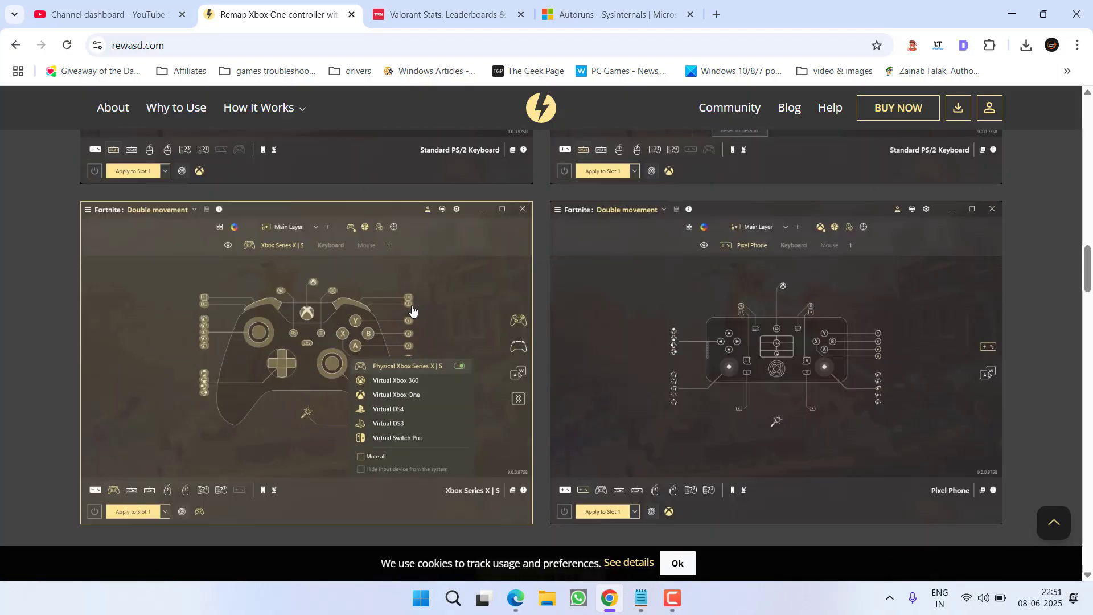
scroll(433, 296, "down", 9)
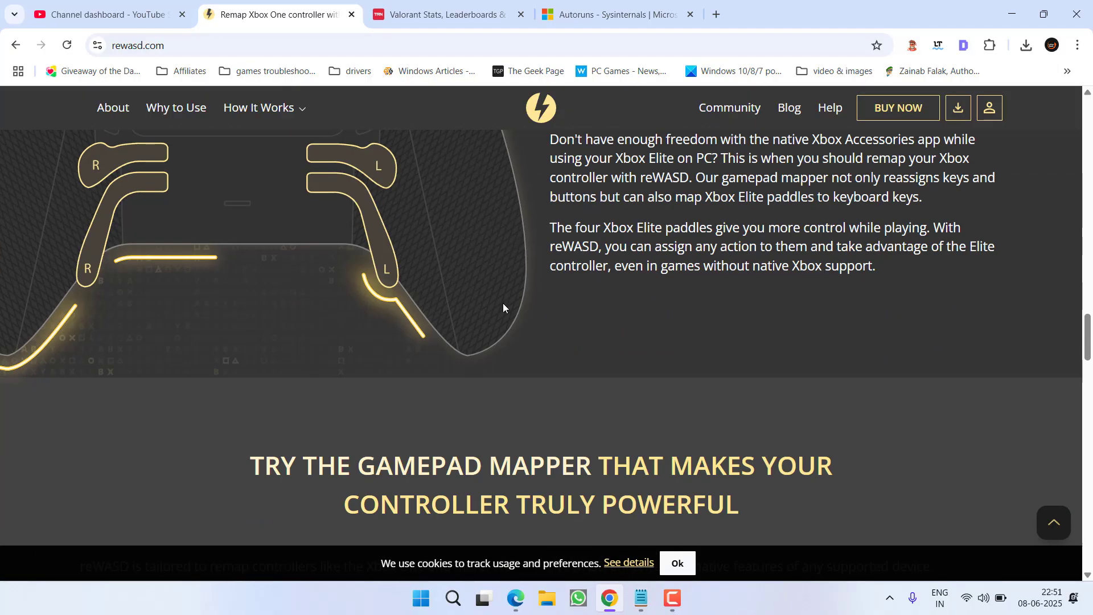
left_click(416, 4)
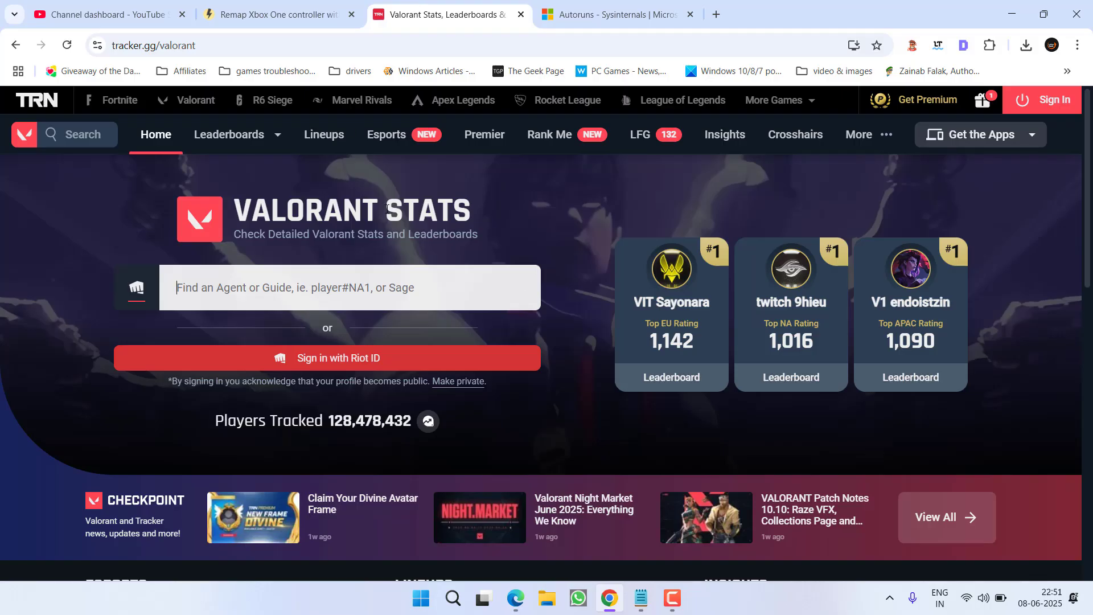
left_click_drag(238, 206, 478, 211)
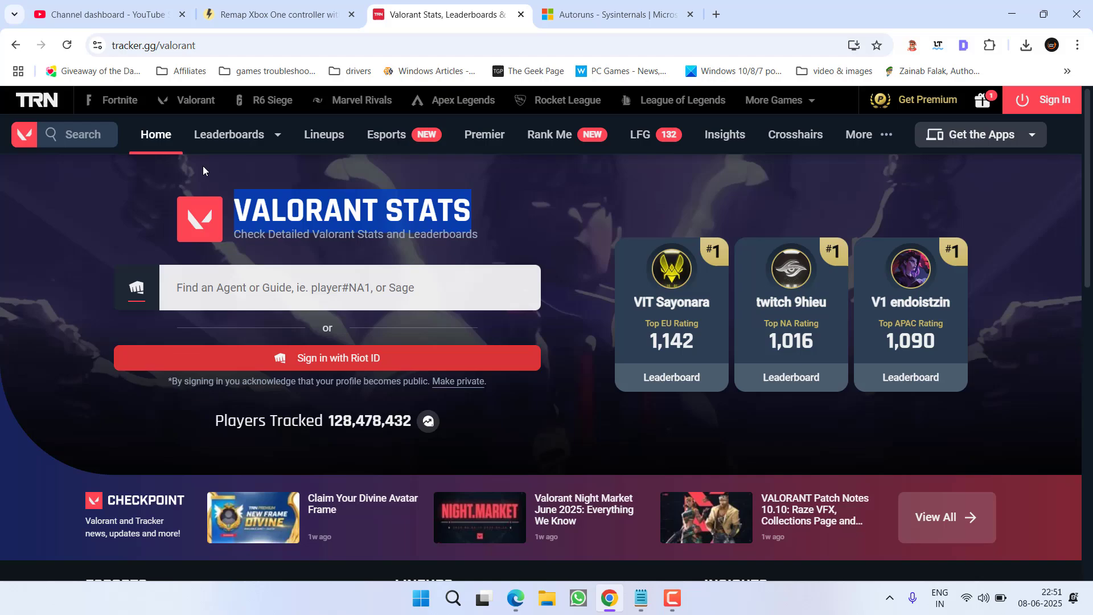
left_click(257, 4)
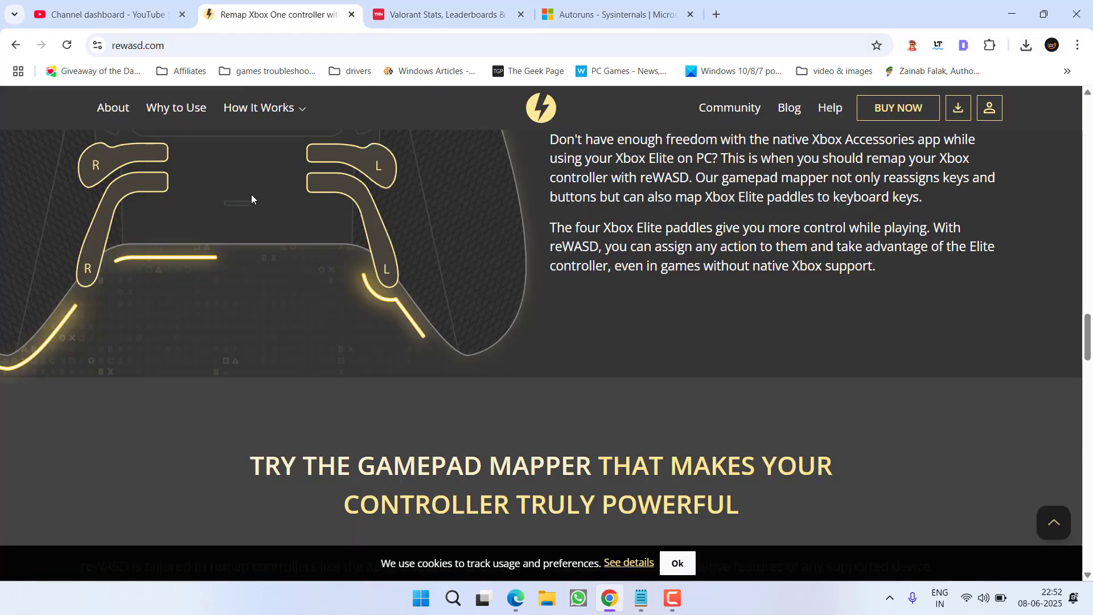
left_click(428, 4)
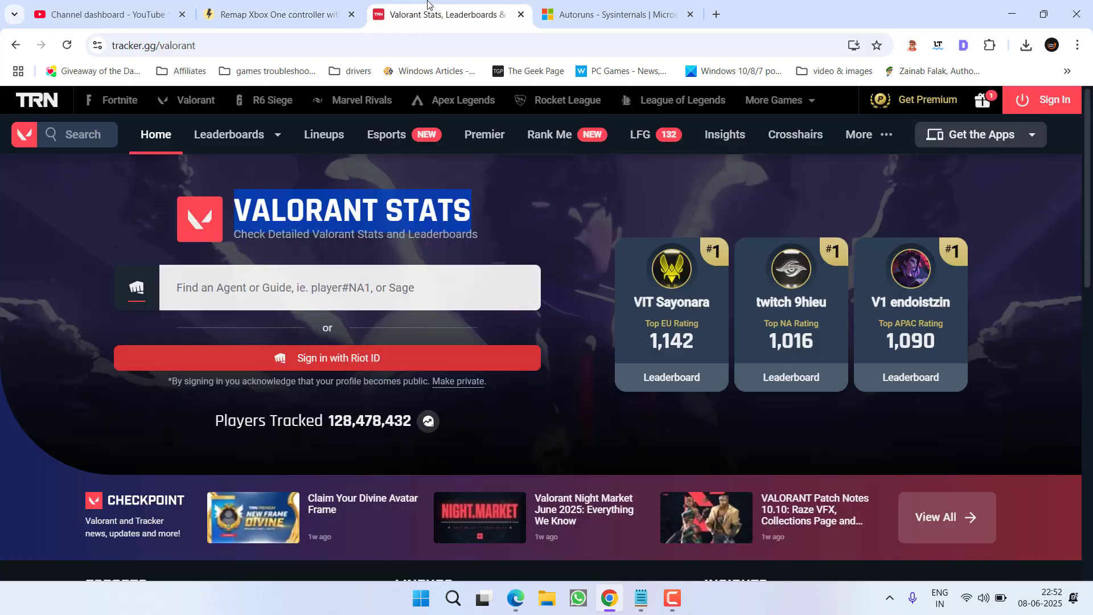
Download the Autoruns and Autorunsc zip to the Desktop, then minimise Chrome.
left_click(623, 4)
left_click_drag(286, 229, 520, 234)
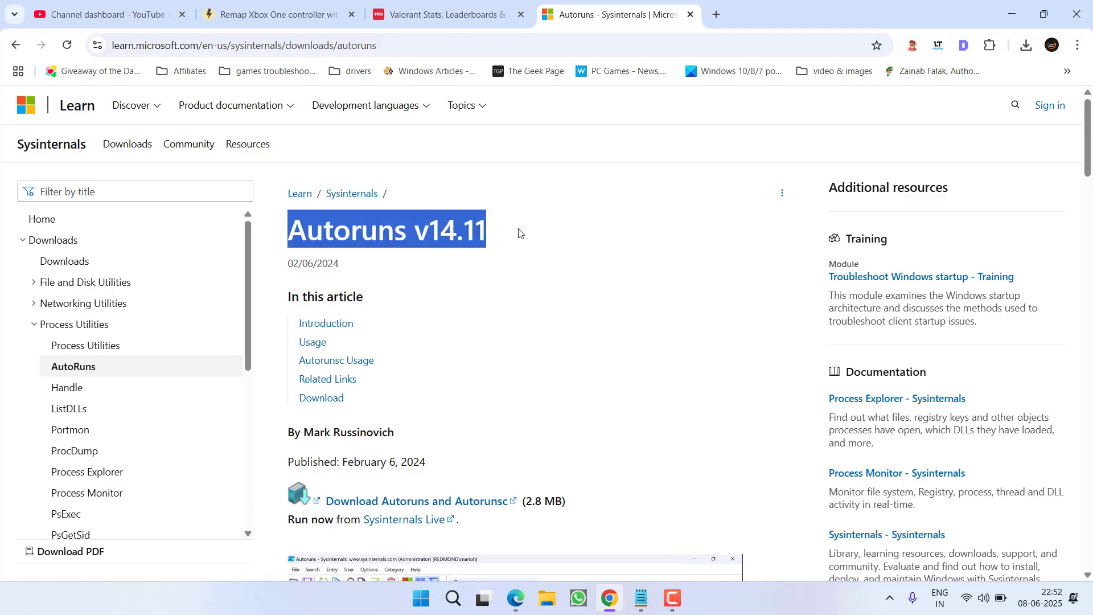
scroll(560, 287, "down", 1)
scroll(561, 287, "down", 2)
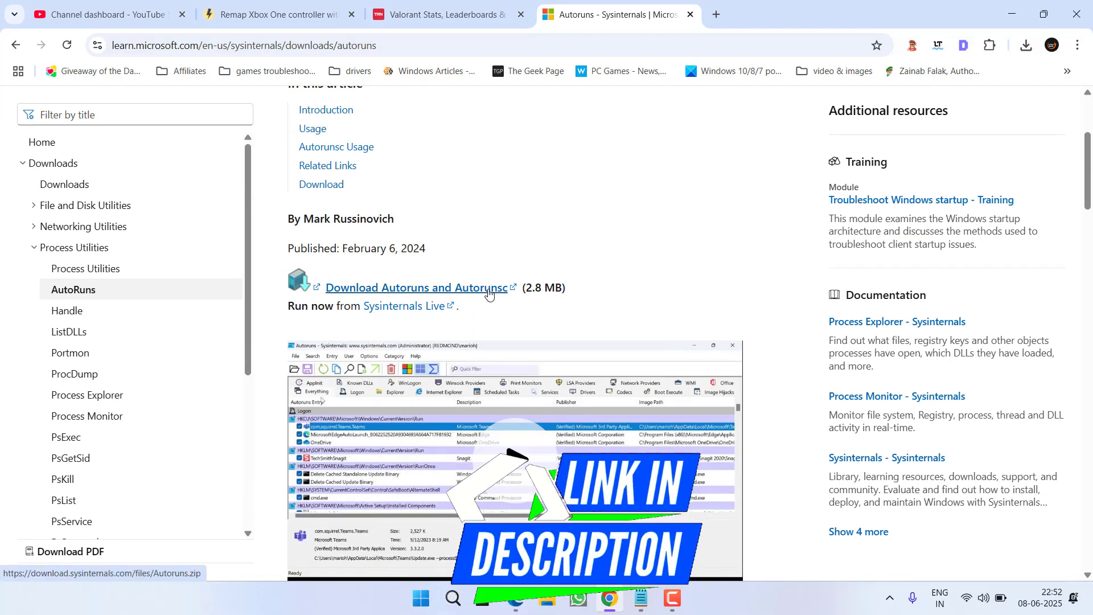
left_click(448, 294)
left_click(69, 171)
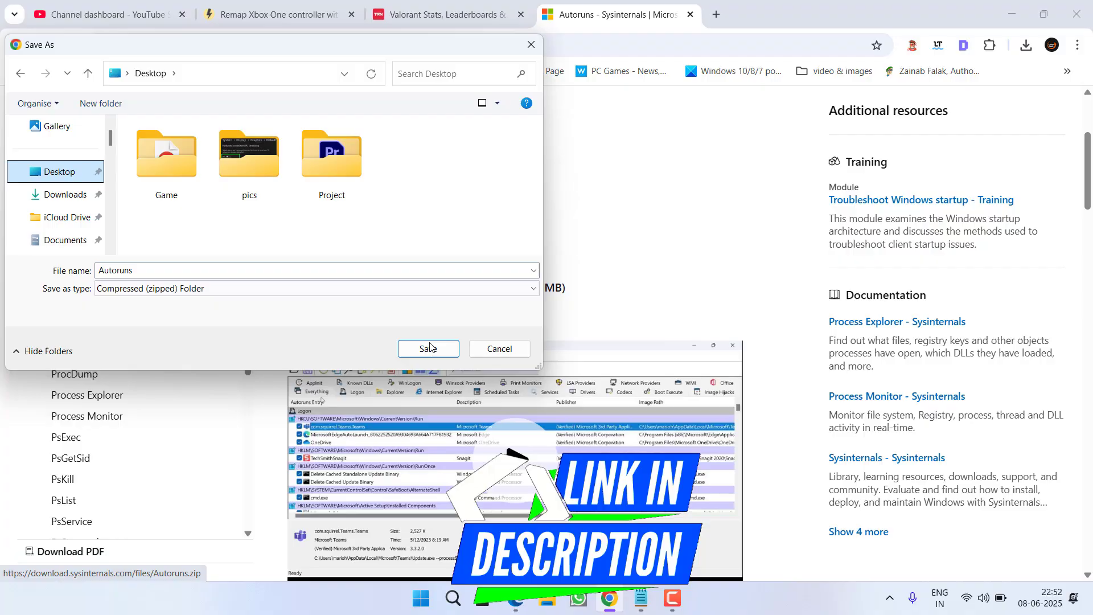
left_click(428, 349)
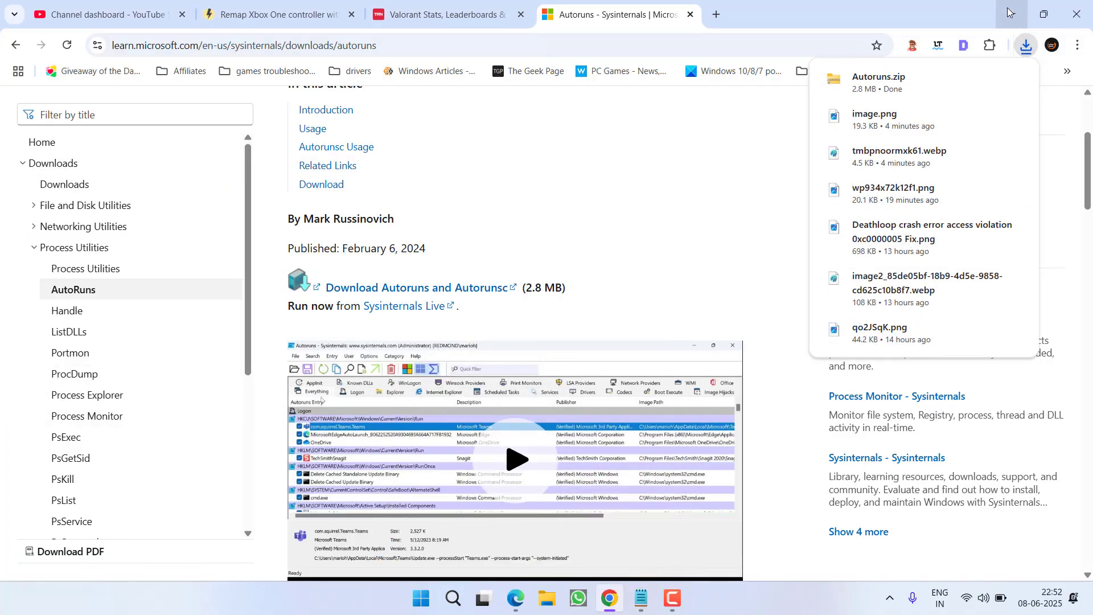
left_click(1013, 14)
Extract Autoruns.zip into a Desktop\Autoruns folder.
double_click(28, 83)
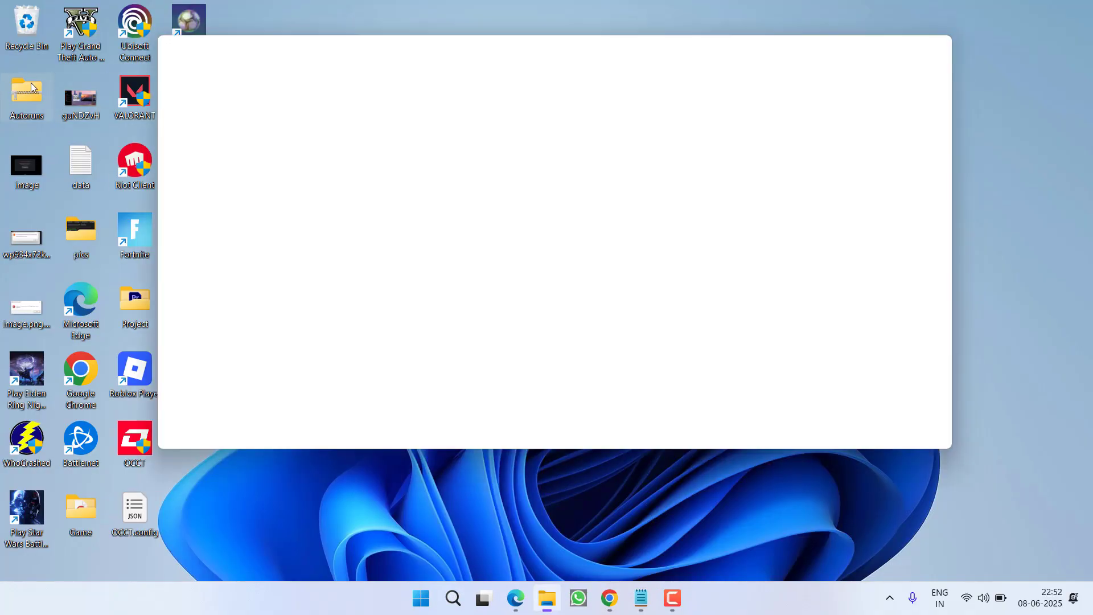
left_click(609, 116)
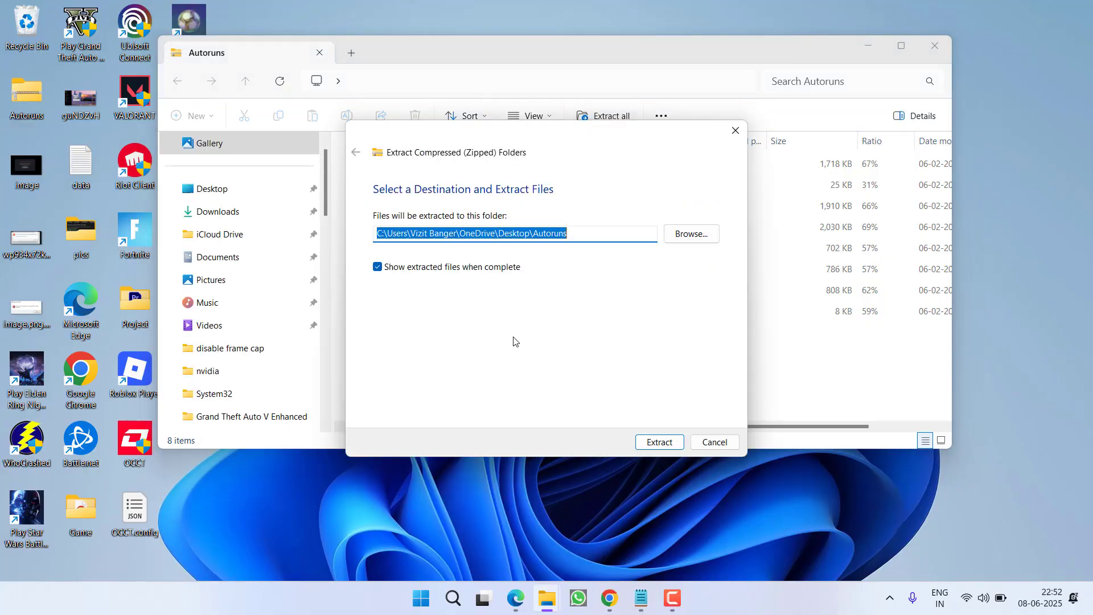
left_click(655, 447)
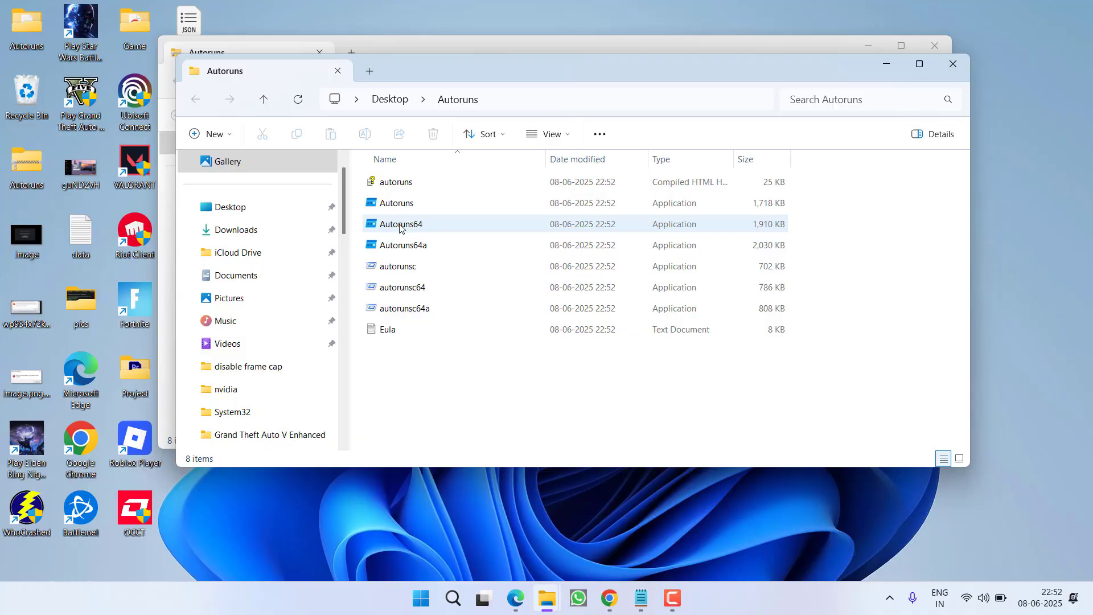
Run Autoruns64 as administrator.
left_click(401, 227)
right_click(401, 227)
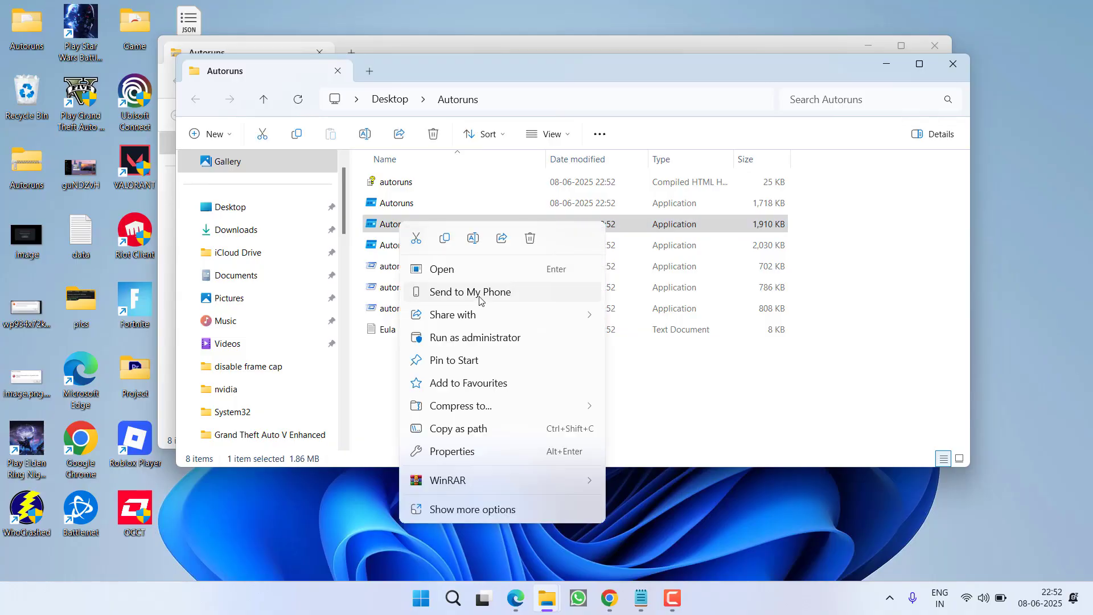
left_click(487, 344)
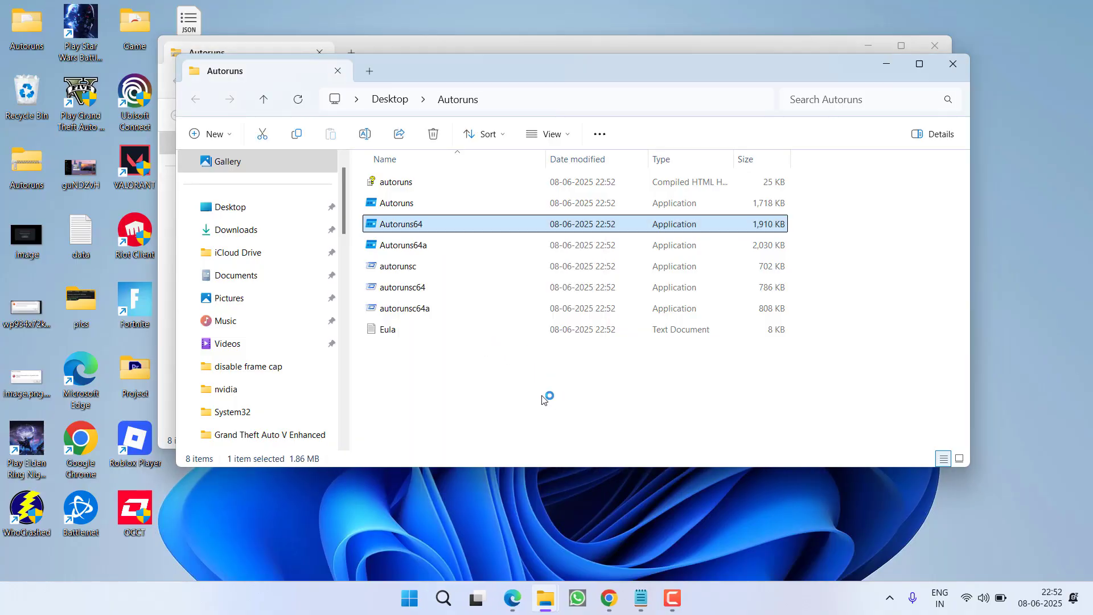
Approve the admin prompt, review entries from AMDNoiseSuppression down to services, then minimise Autoruns.
left_click(522, 420)
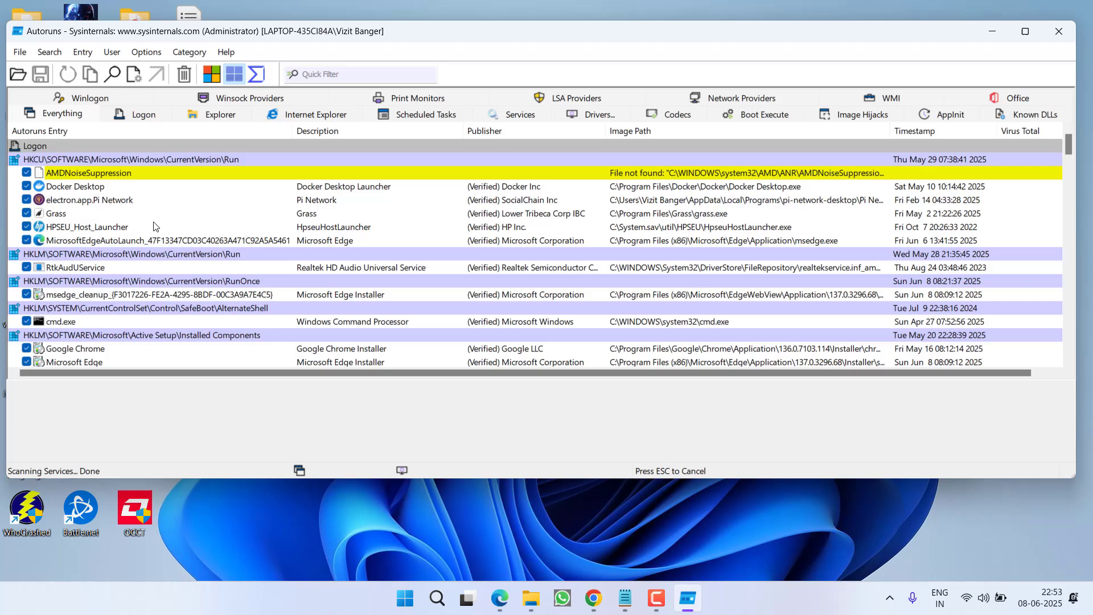
left_click(179, 177)
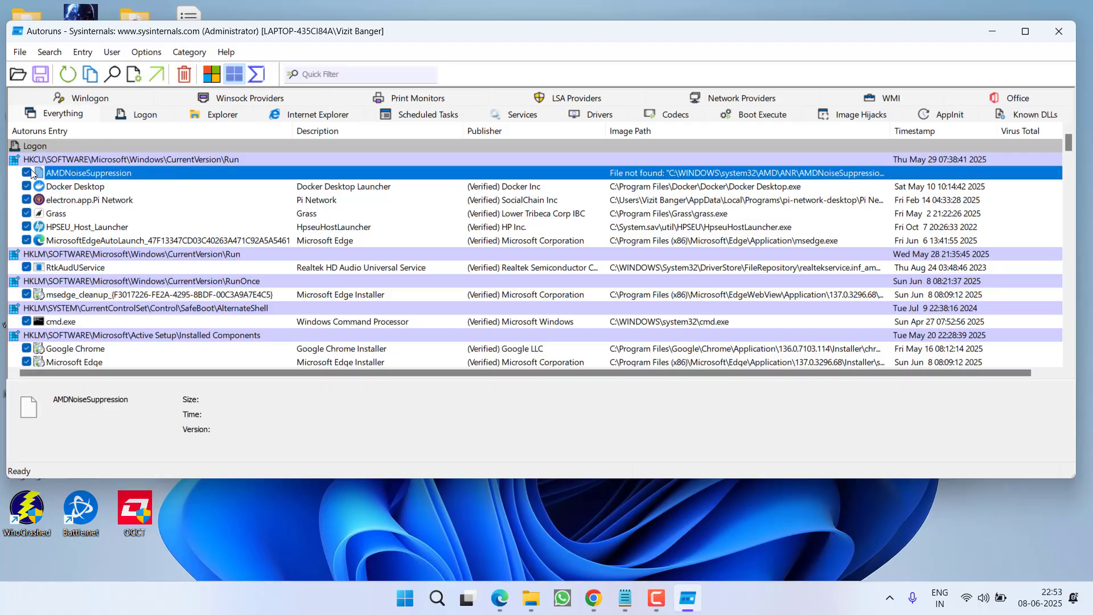
scroll(176, 229, "down", 15)
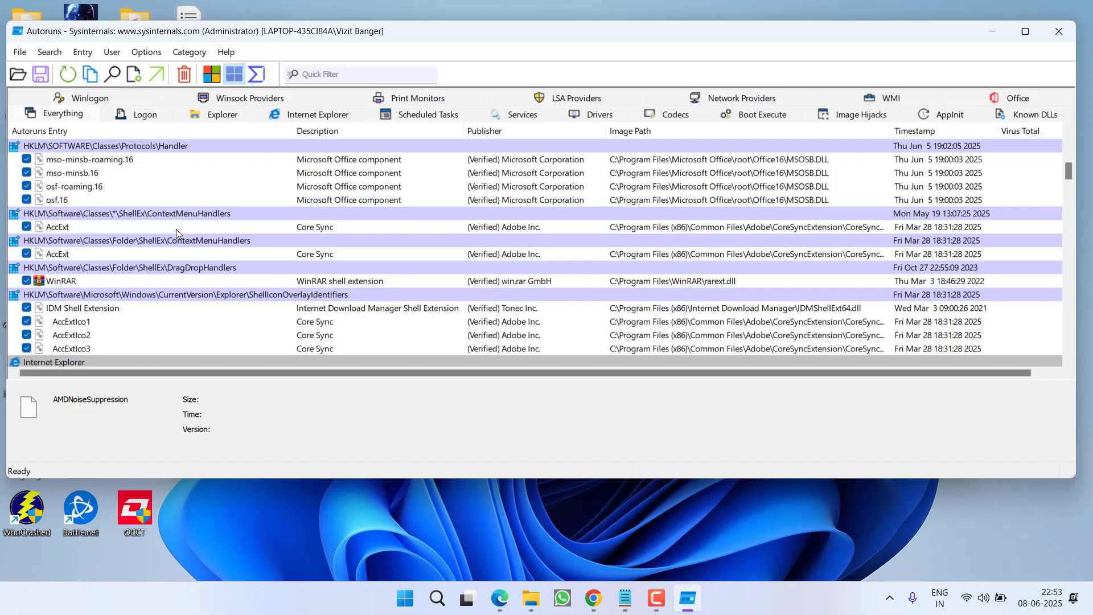
scroll(176, 233, "down", 12)
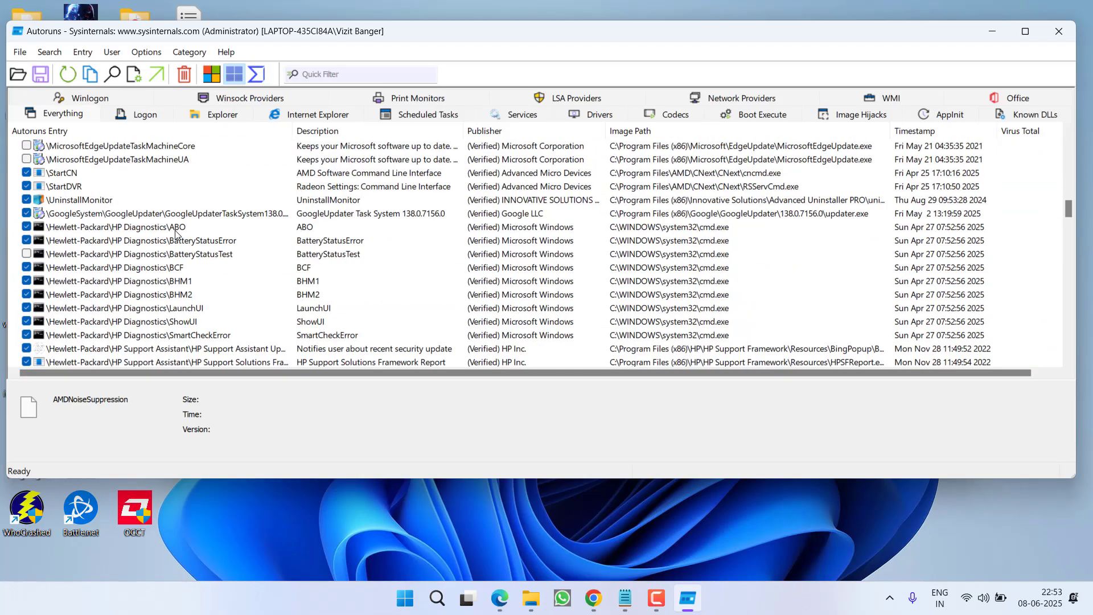
scroll(176, 233, "down", 2)
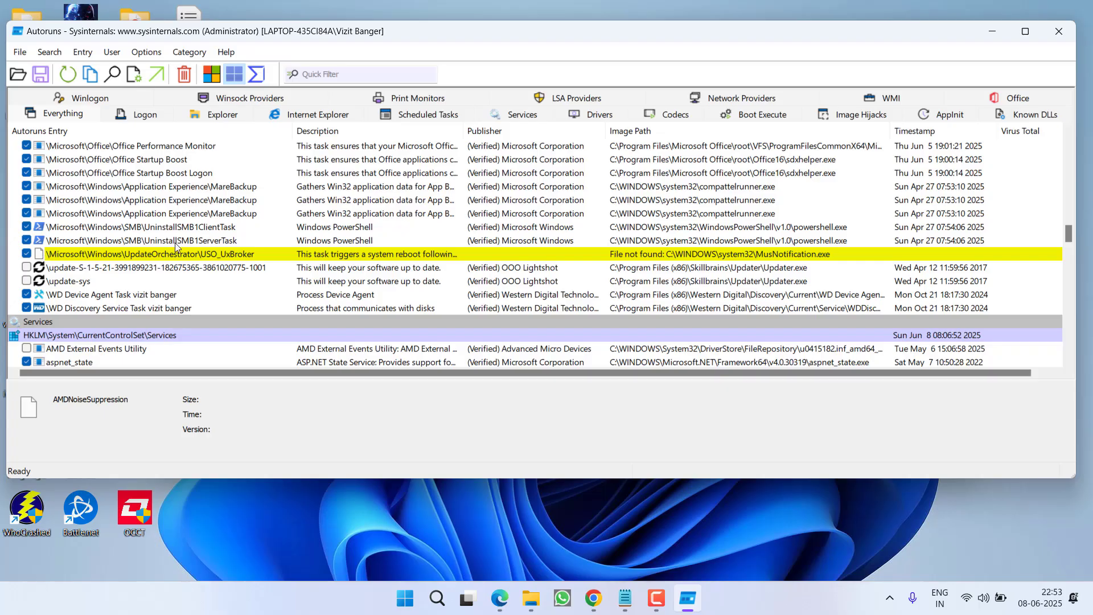
scroll(175, 246, "down", 8)
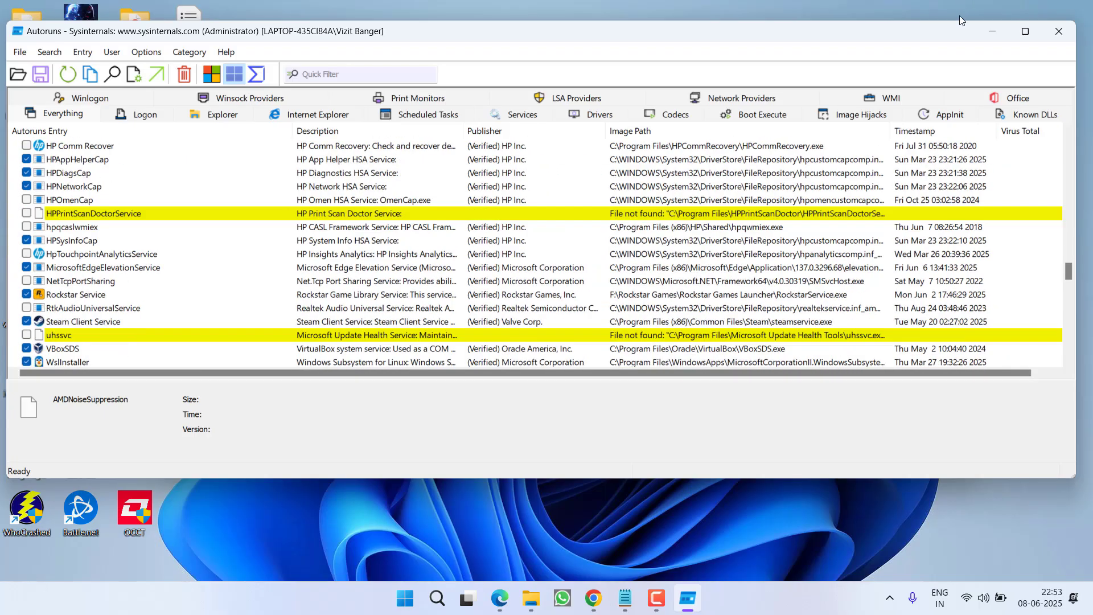
left_click(993, 36)
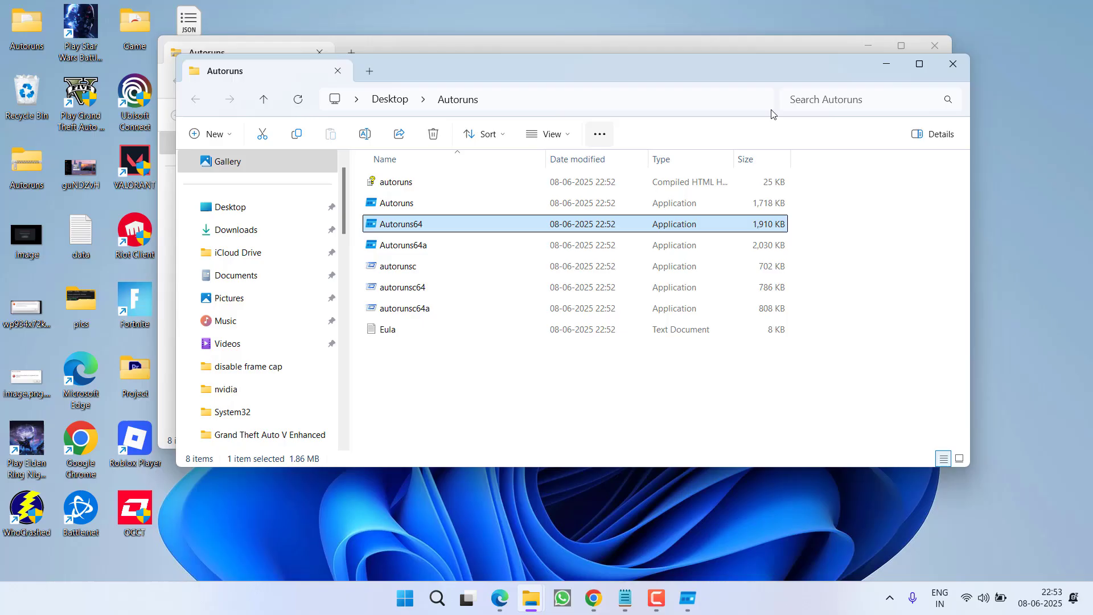
Close both Autoruns folder windows and search the Start menu for 'power'.
left_click(962, 65)
left_click(935, 46)
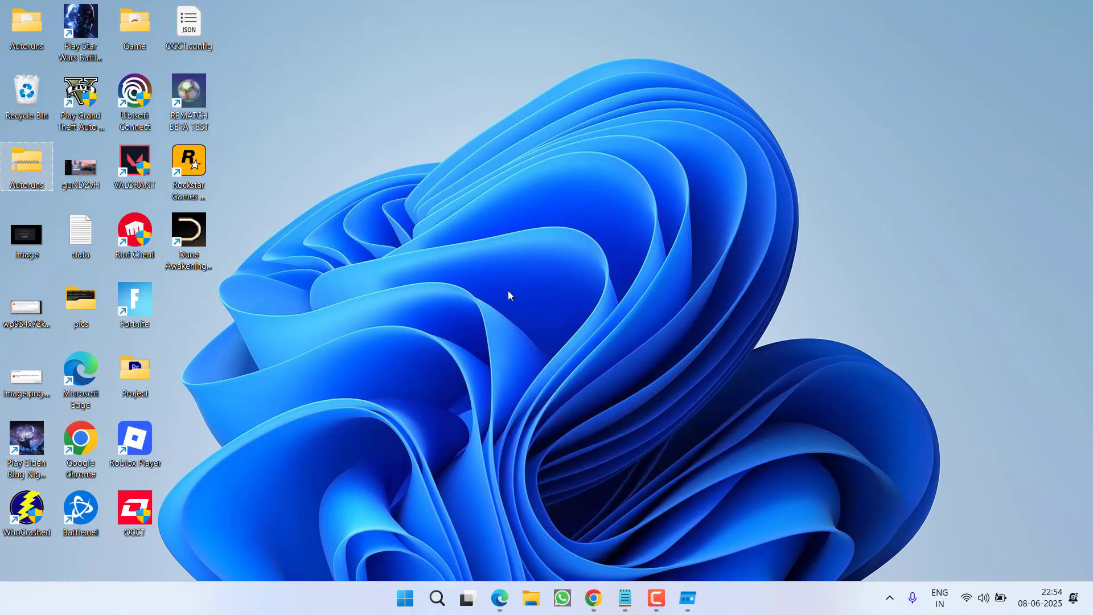
key("super")
type("power")
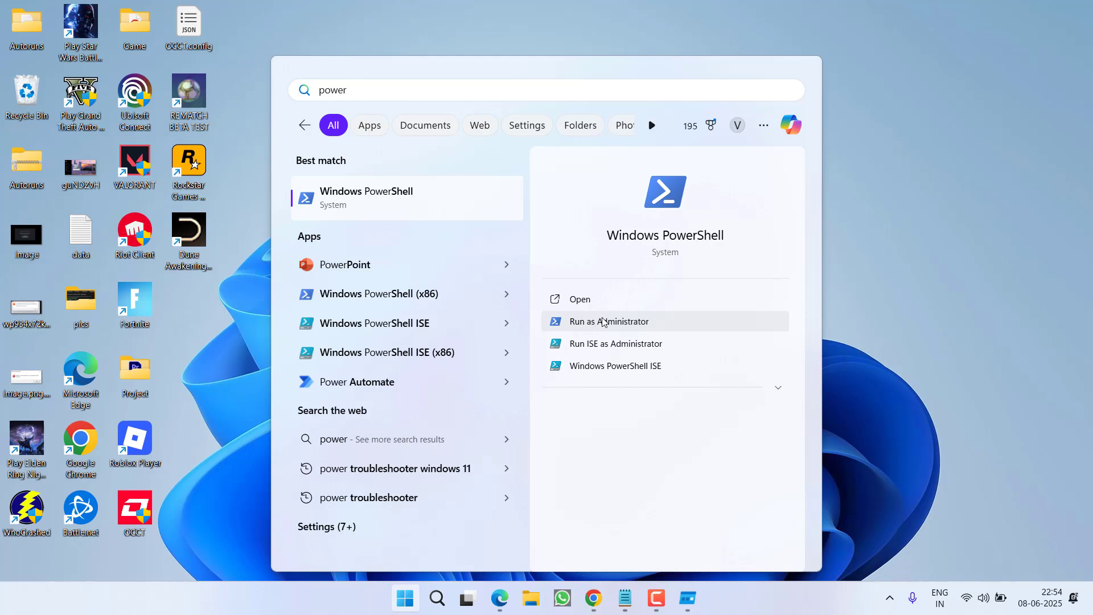
In an admin PowerShell, run Set-ExecutionPolicy RemoteSigned copied from Notepad, confirming with Y.
left_click(603, 322)
left_click(506, 407)
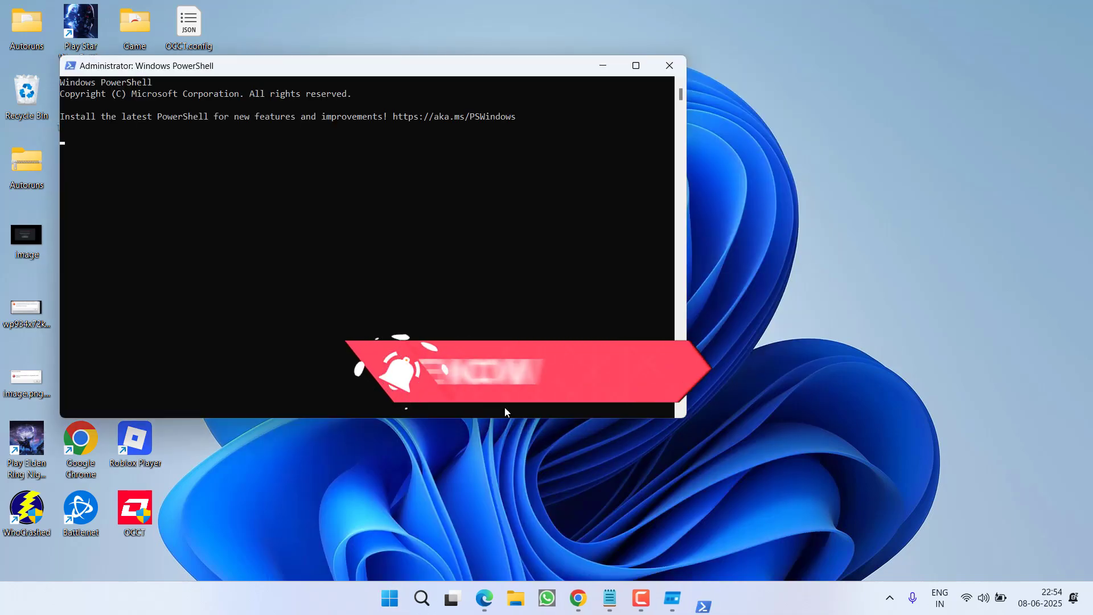
left_click(610, 598)
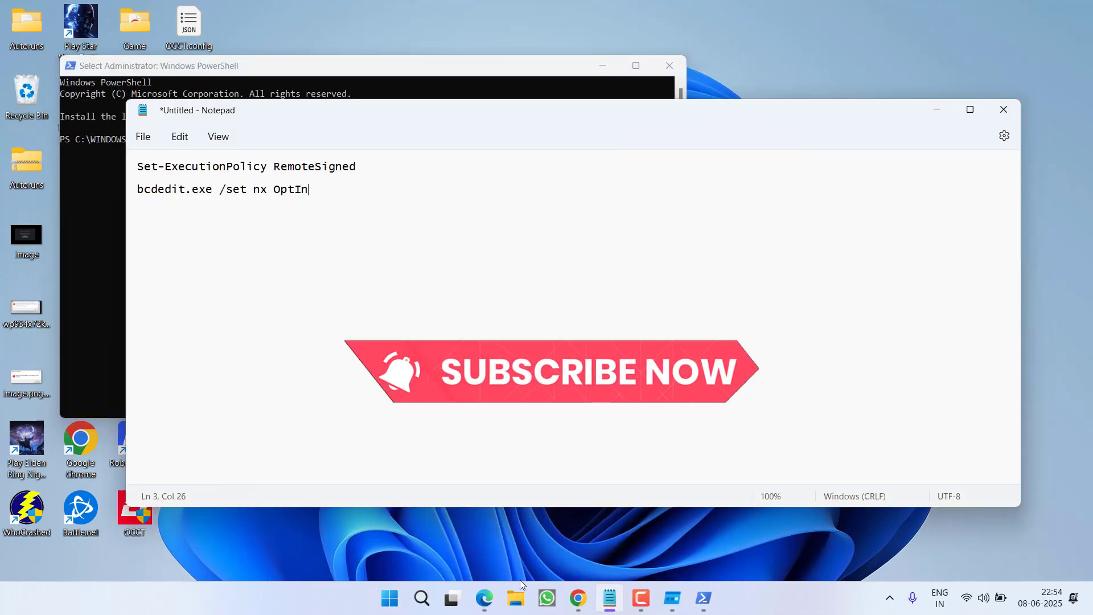
left_click_drag(364, 166, 137, 166)
right_click(205, 168)
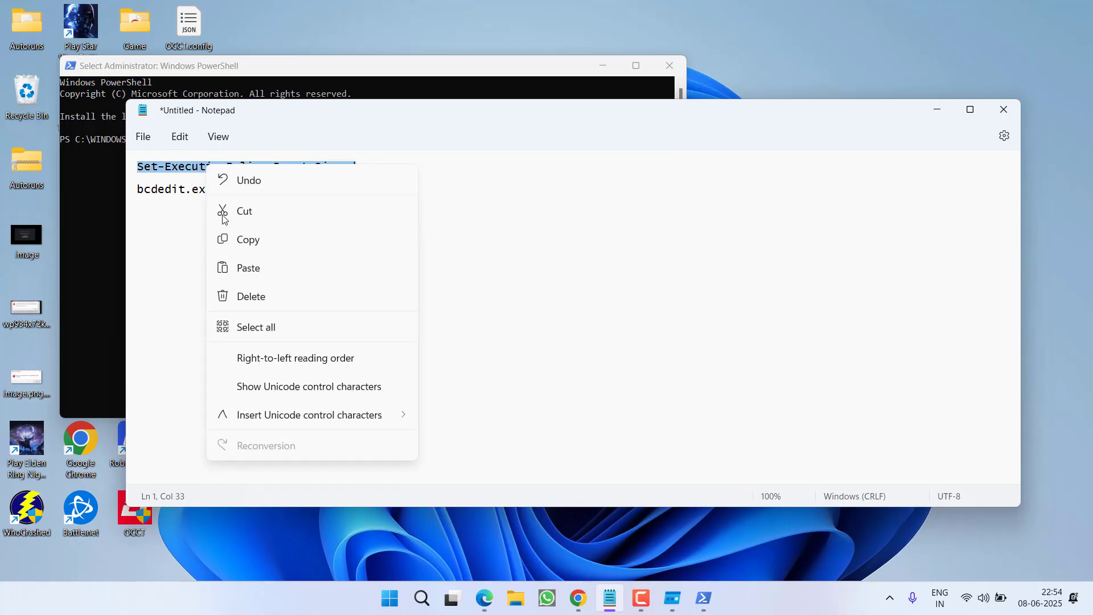
left_click(244, 239)
left_click(117, 198)
right_click(172, 227)
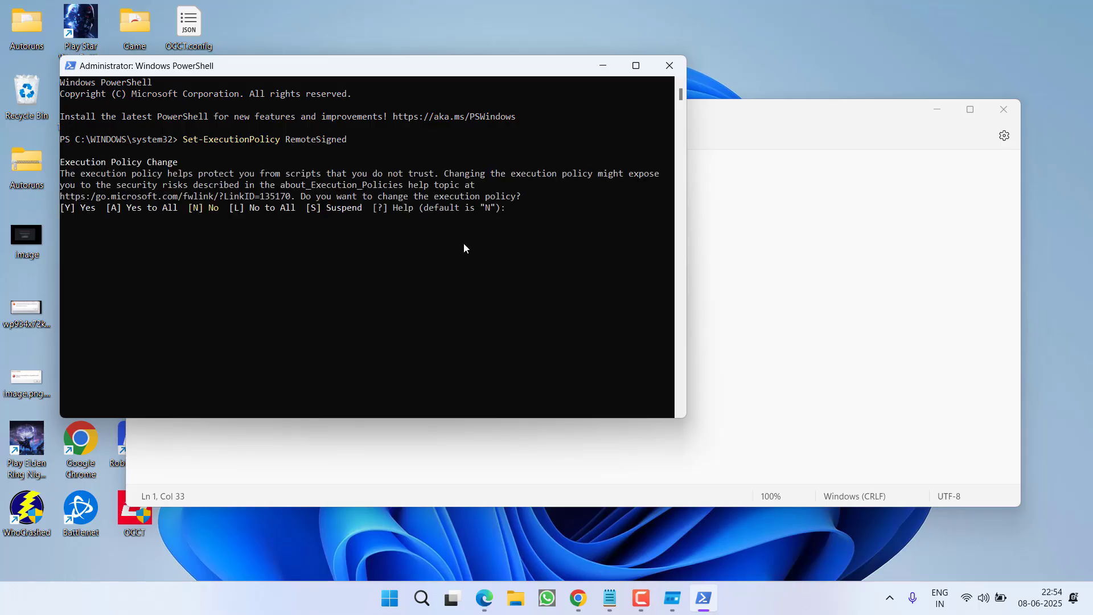
type("Y")
key("Return")
Run bcdedit.exe /set nx OptIn copied from Notepad, then close PowerShell.
left_click(721, 210)
left_click_drag(322, 185, 142, 191)
right_click(153, 194)
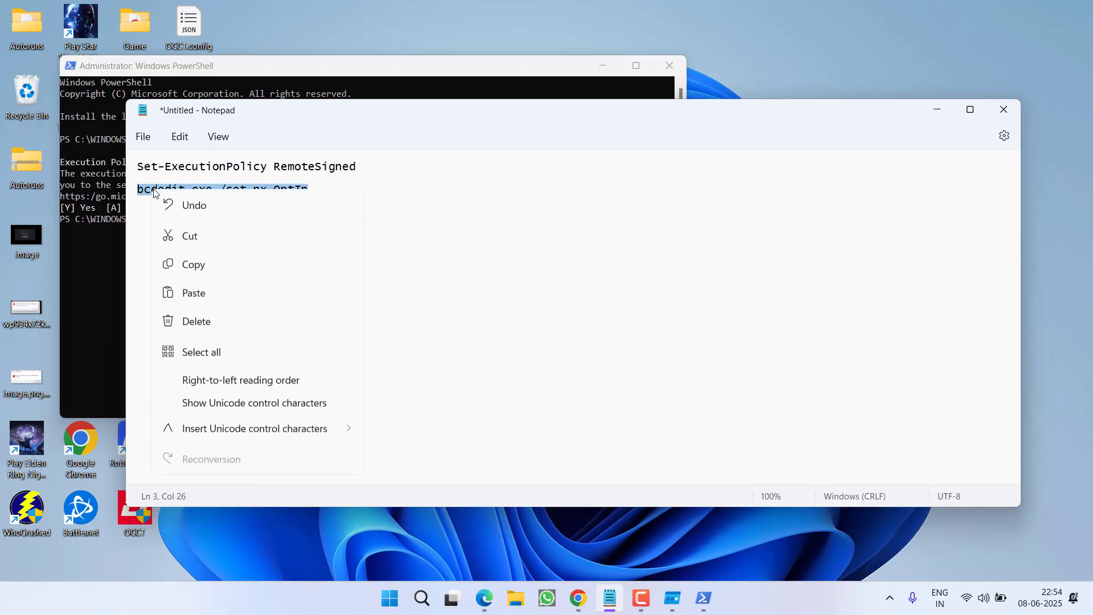
left_click(210, 265)
left_click(139, 277)
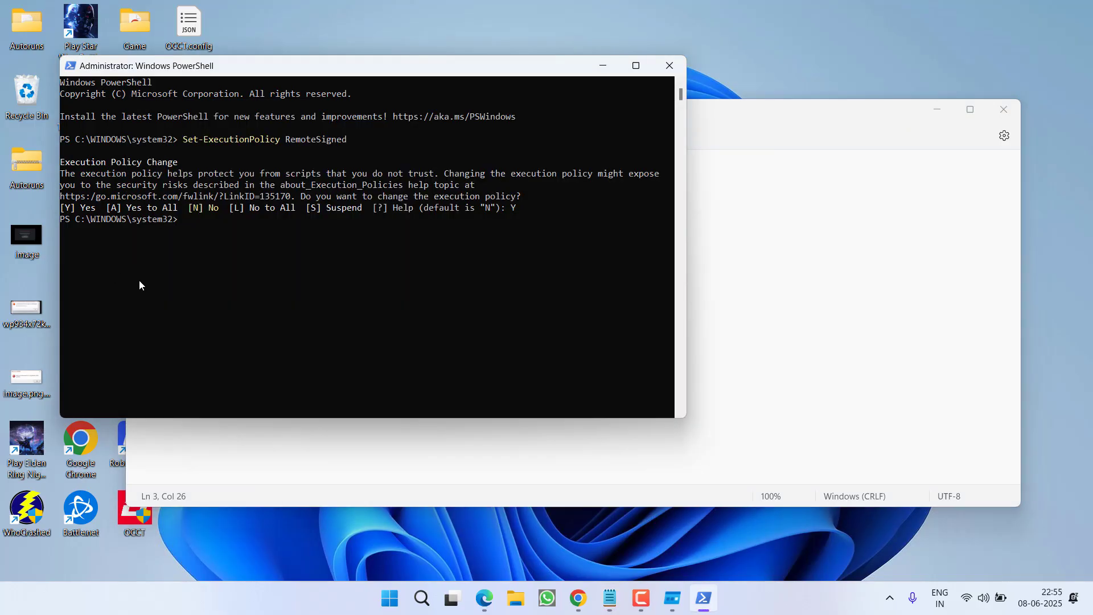
right_click(169, 308)
key("Return")
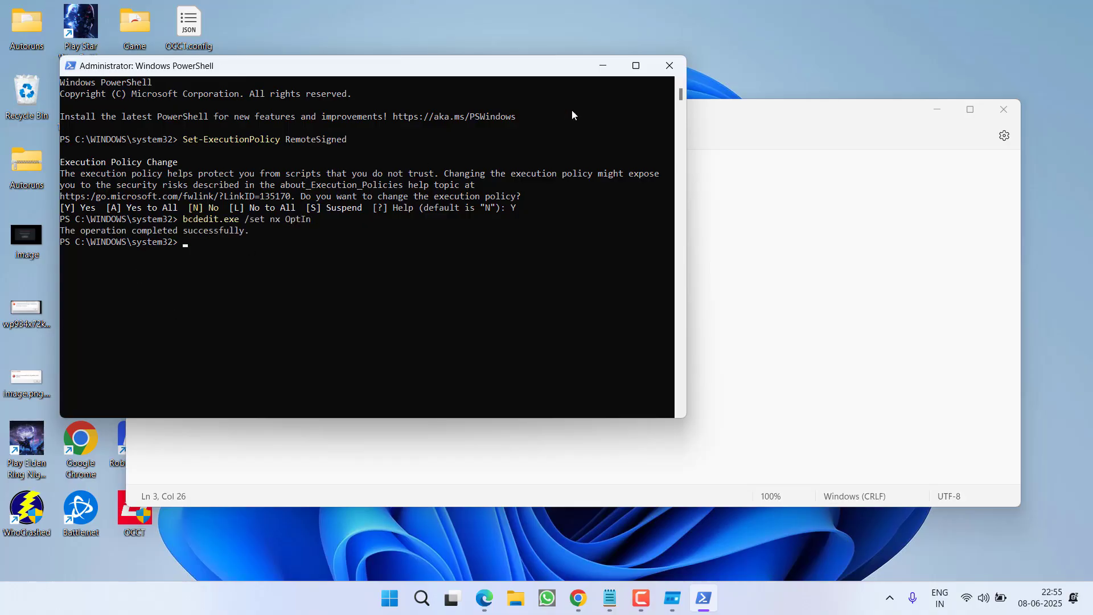
left_click(669, 66)
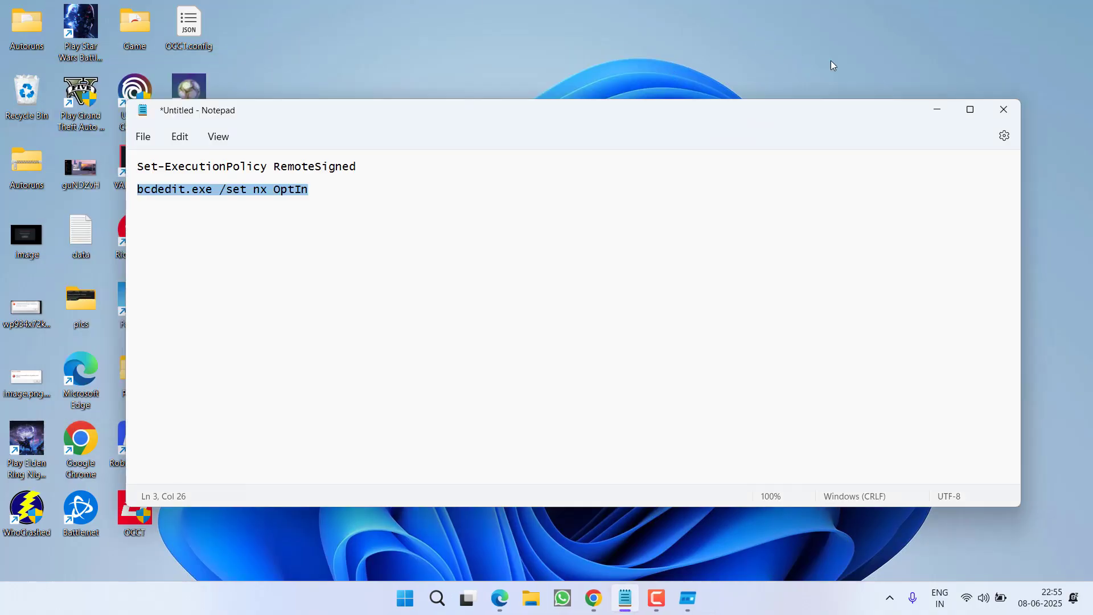
Minimise Notepad and open Task Manager on its Details process list.
left_click(938, 111)
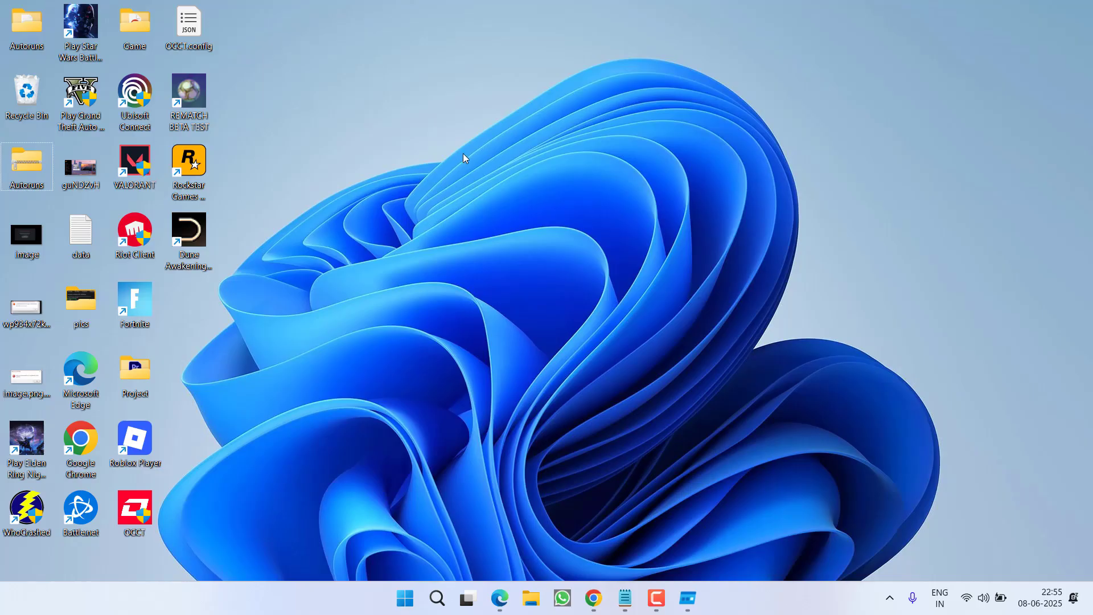
right_click(752, 598)
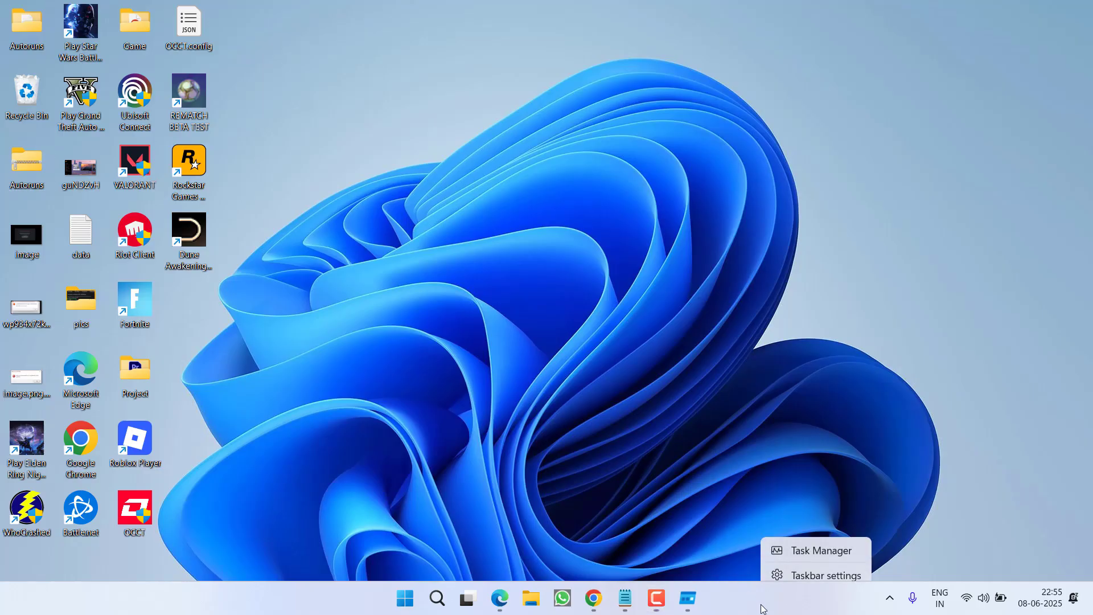
left_click(807, 546)
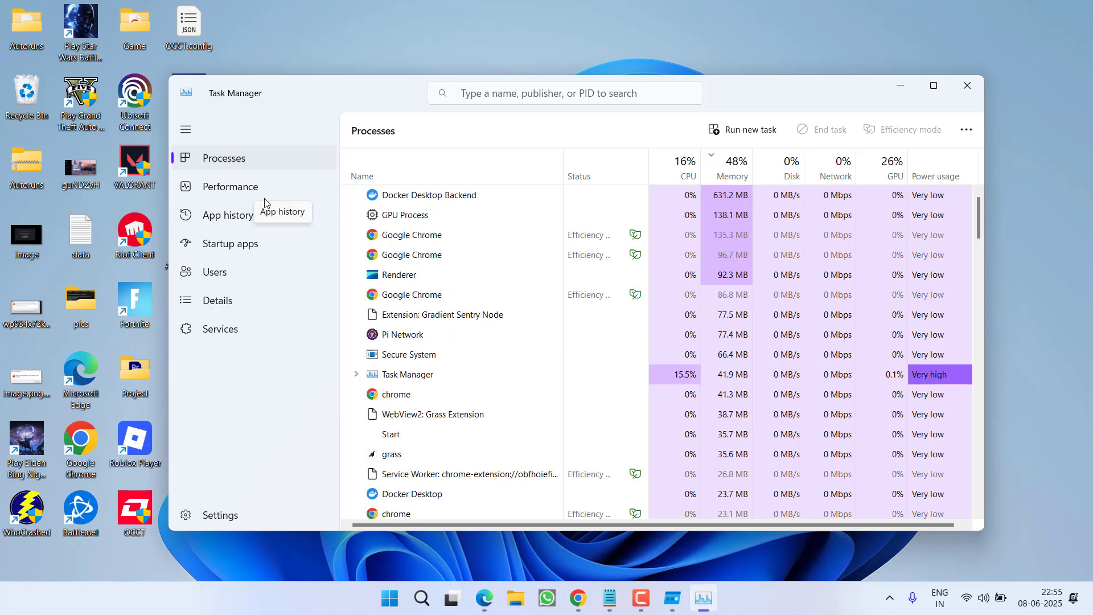
left_click(247, 298)
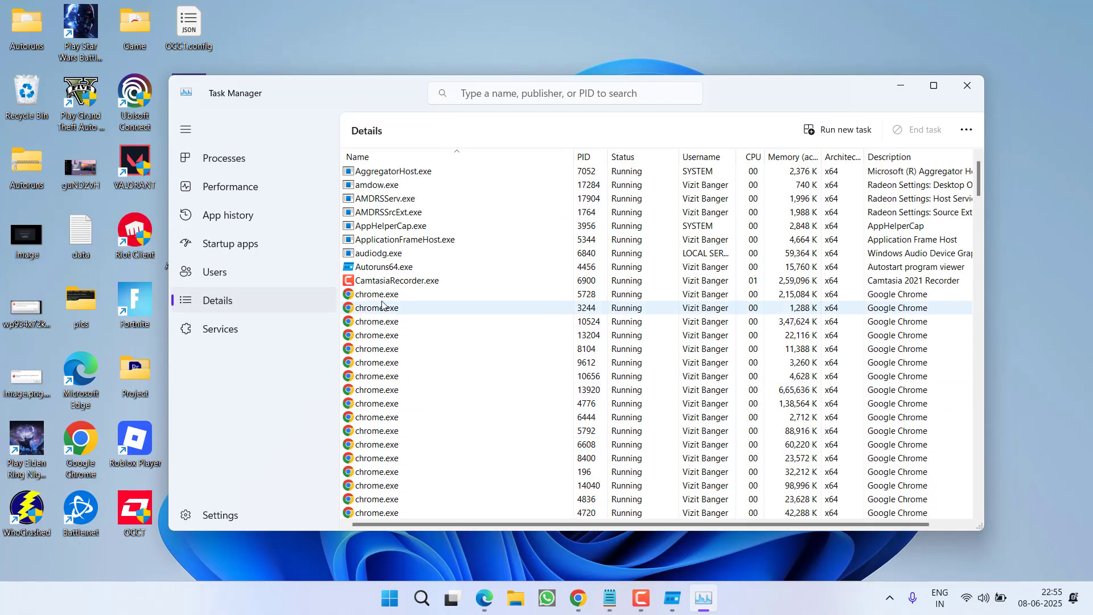
Check the Set priority options for msedge.exe and lsass.exe processes.
left_click(387, 308)
scroll(385, 364, "down", 10)
scroll(384, 366, "down", 15)
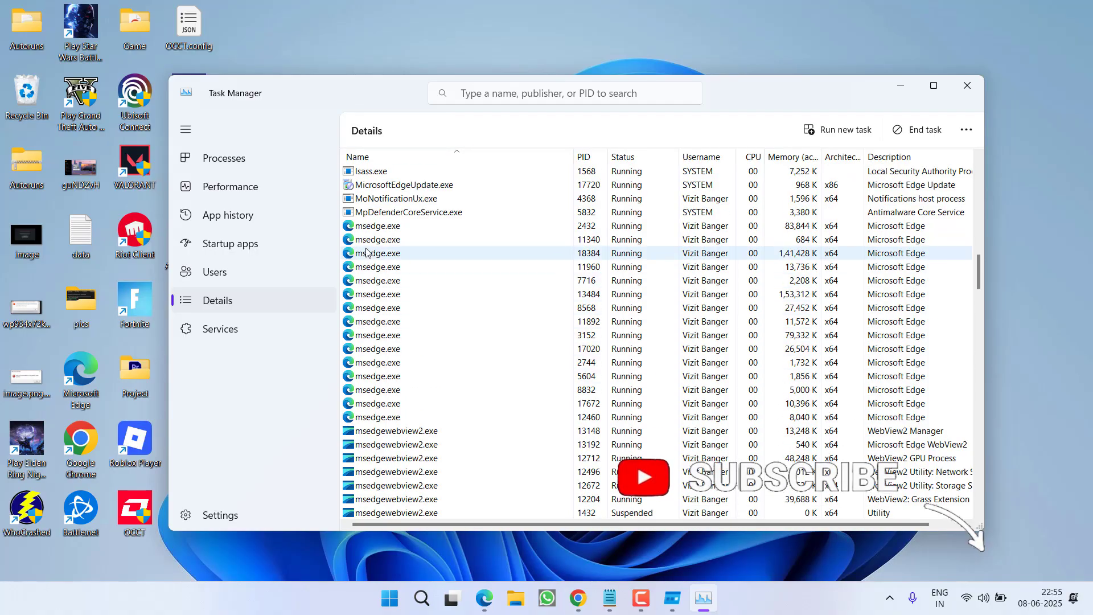
right_click(367, 241)
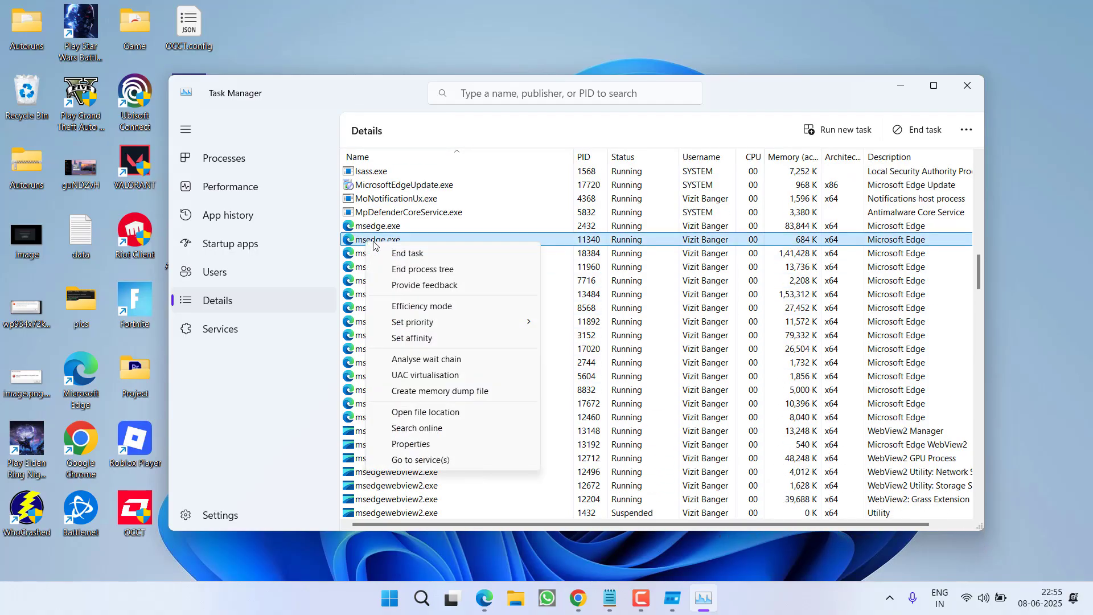
mouse_move(453, 324)
right_click(387, 188)
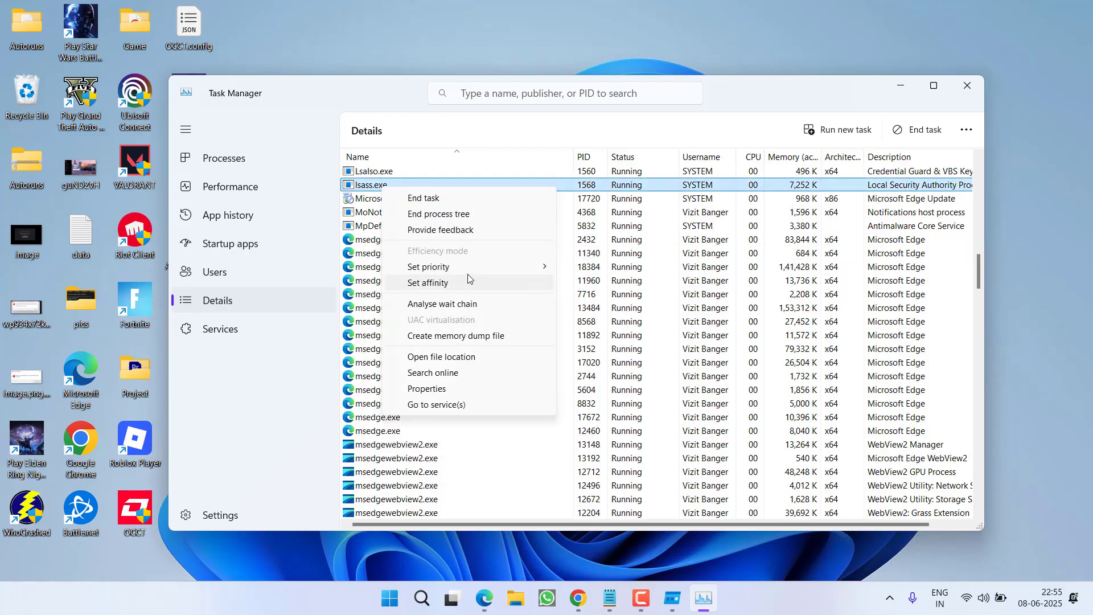
mouse_move(501, 267)
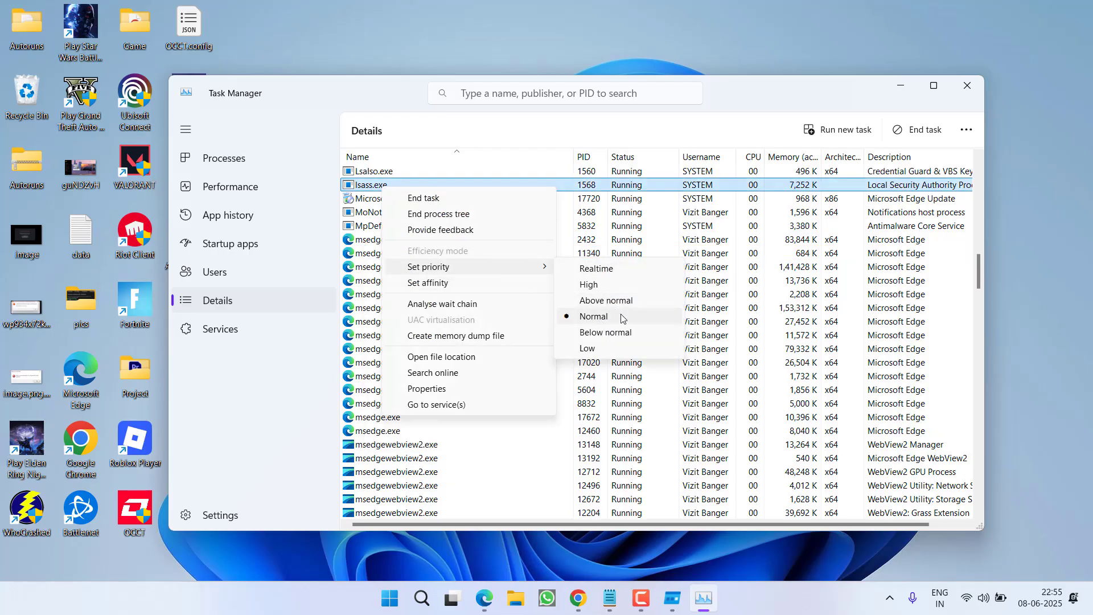
Close Task Manager and open %localappdata% through the Run dialog.
left_click(967, 85)
left_click(967, 85)
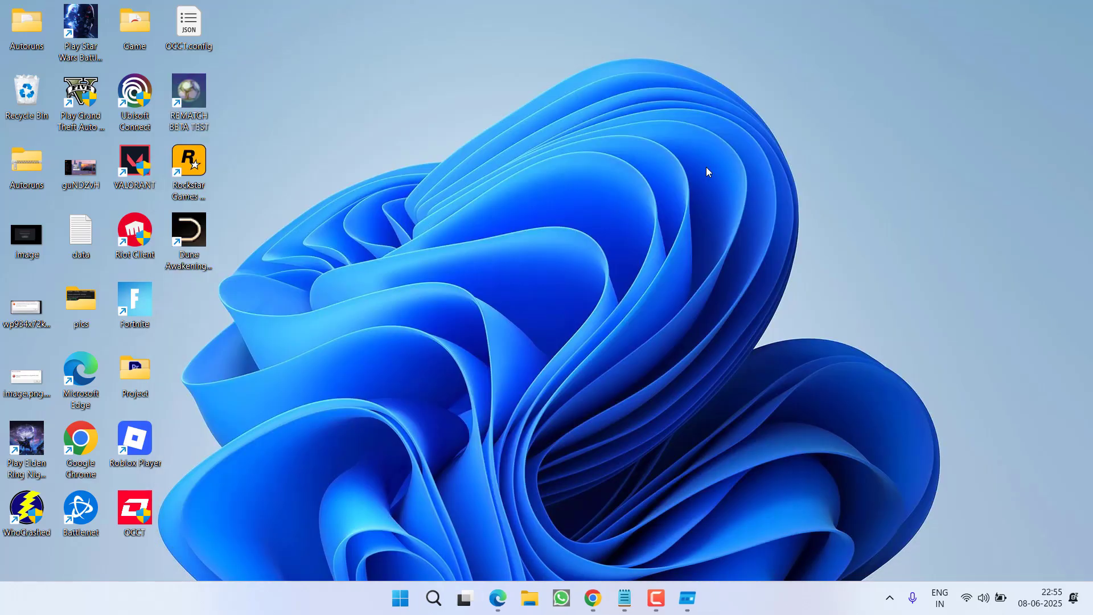
right_click(405, 598)
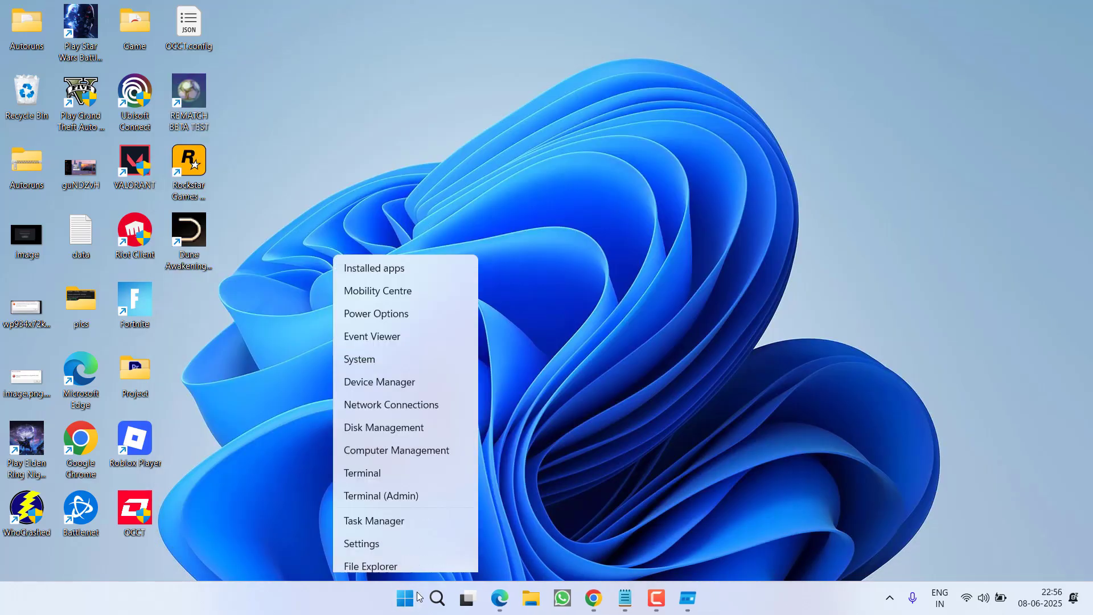
left_click(377, 511)
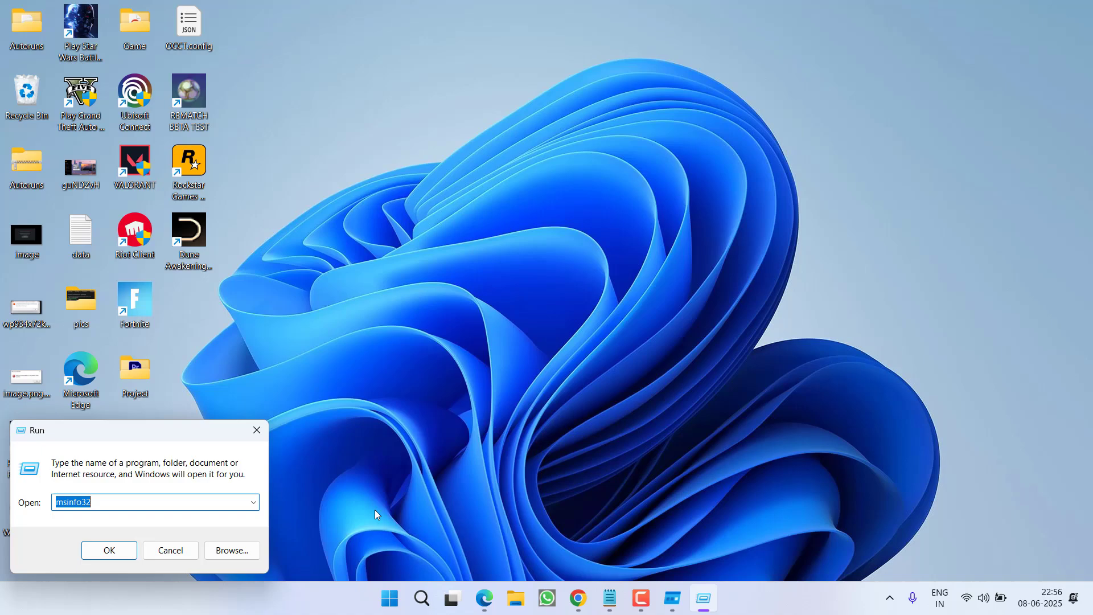
type("%")
key("Down")
key("Down")
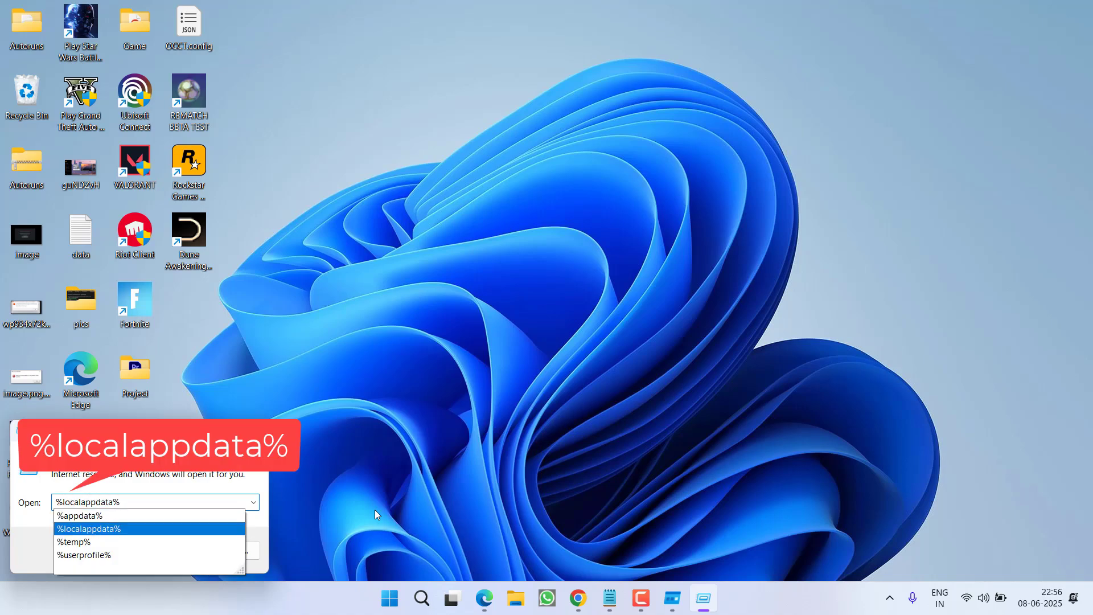
key("Return")
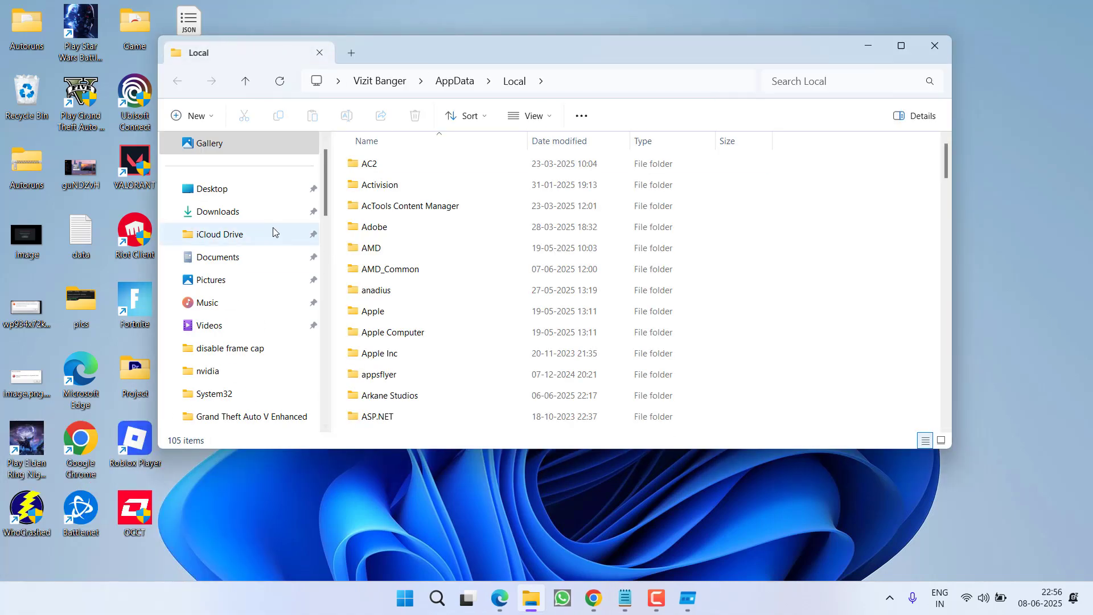
Delete the Saved folder inside Valorant, then minimise File Explorer.
left_click(378, 288)
key("v")
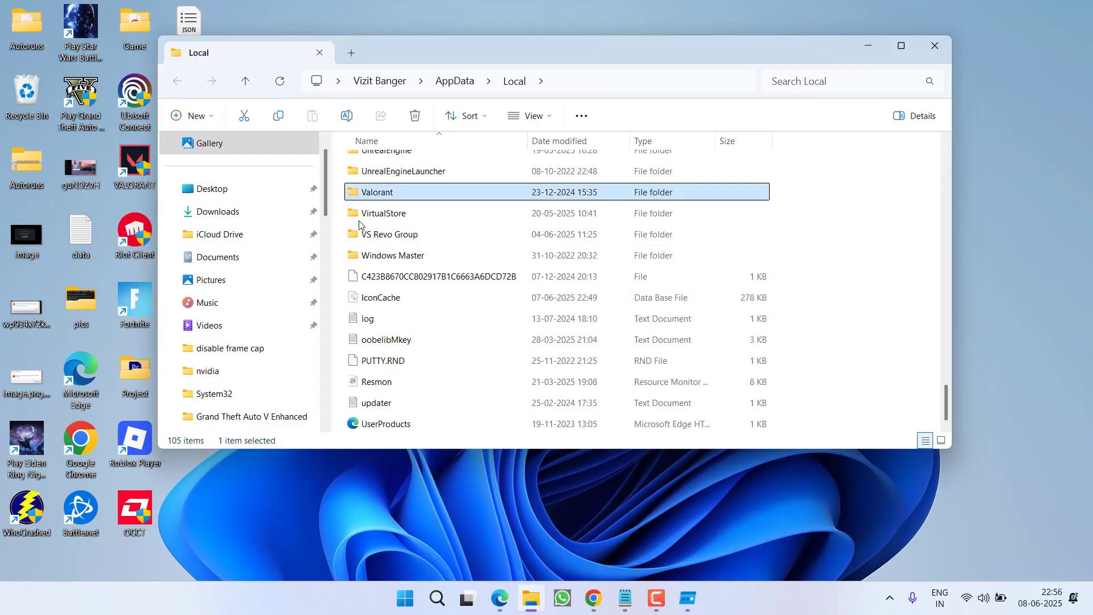
double_click(397, 196)
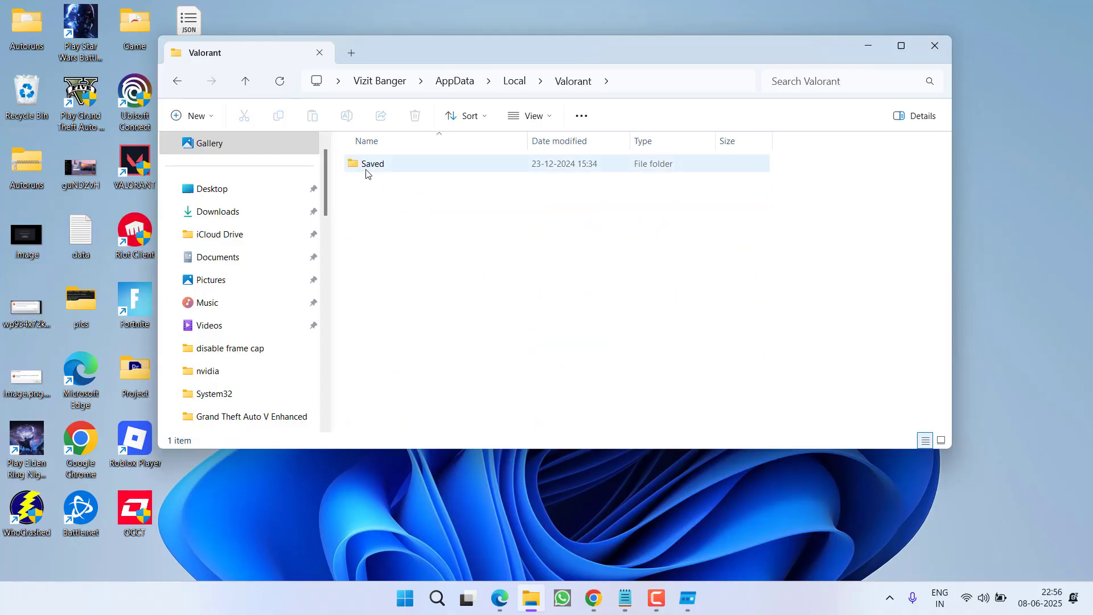
left_click(373, 168)
right_click(372, 167)
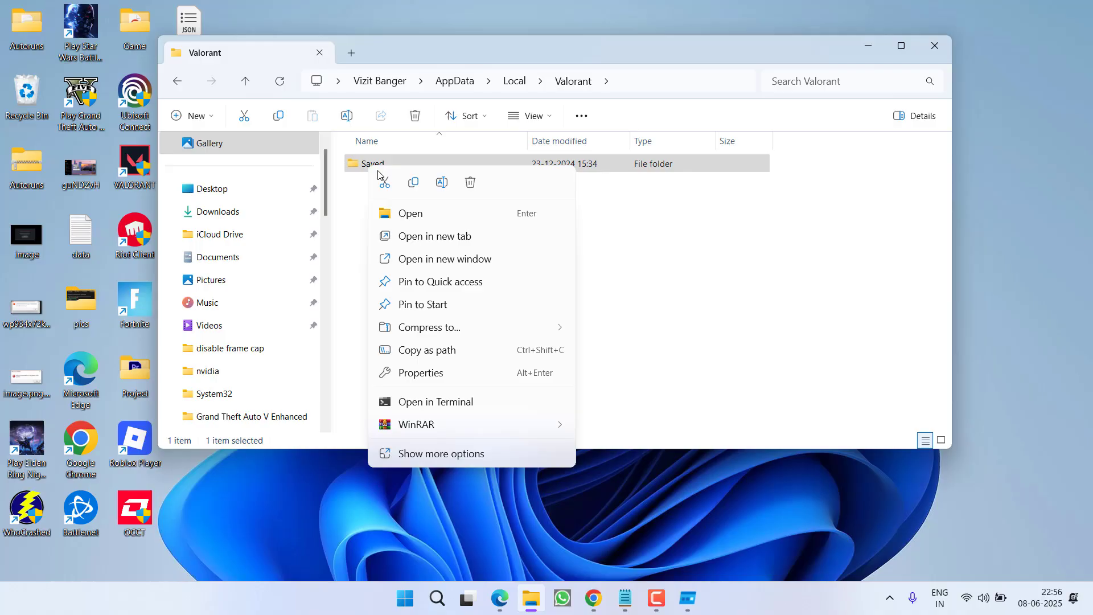
left_click(468, 185)
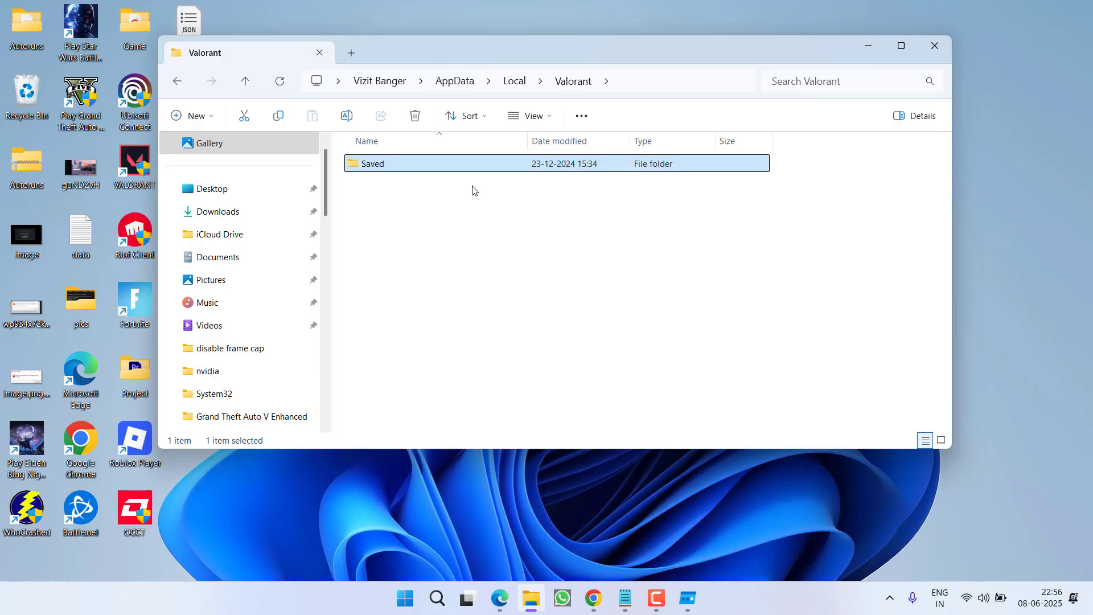
left_click(866, 44)
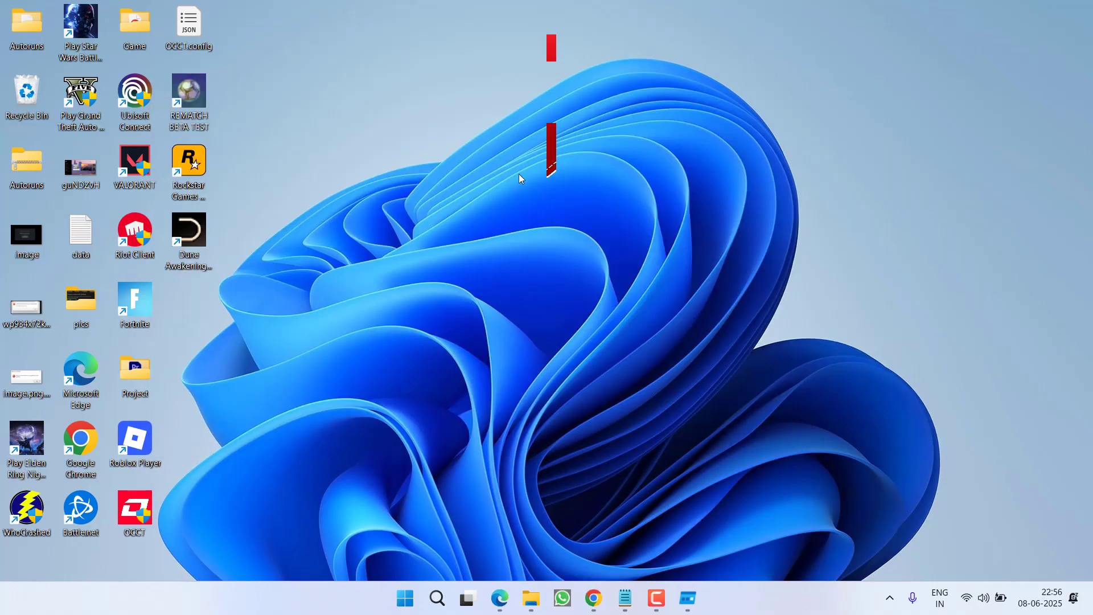